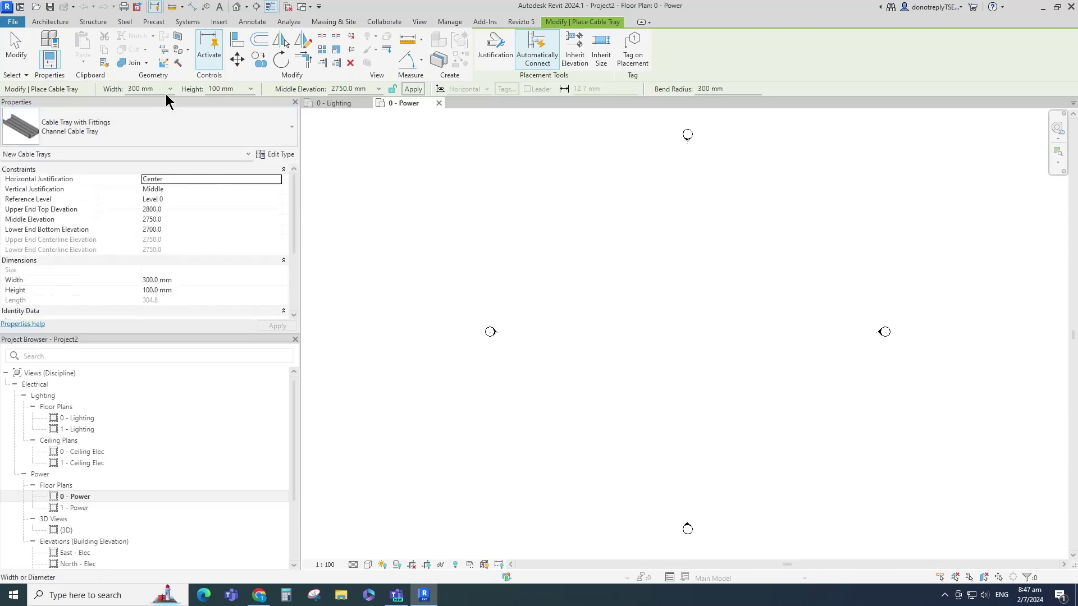
Set the channel cable tray width to 600 mm and check the Height list.
{"action": "left_click", "coordinate": [170, 89]}
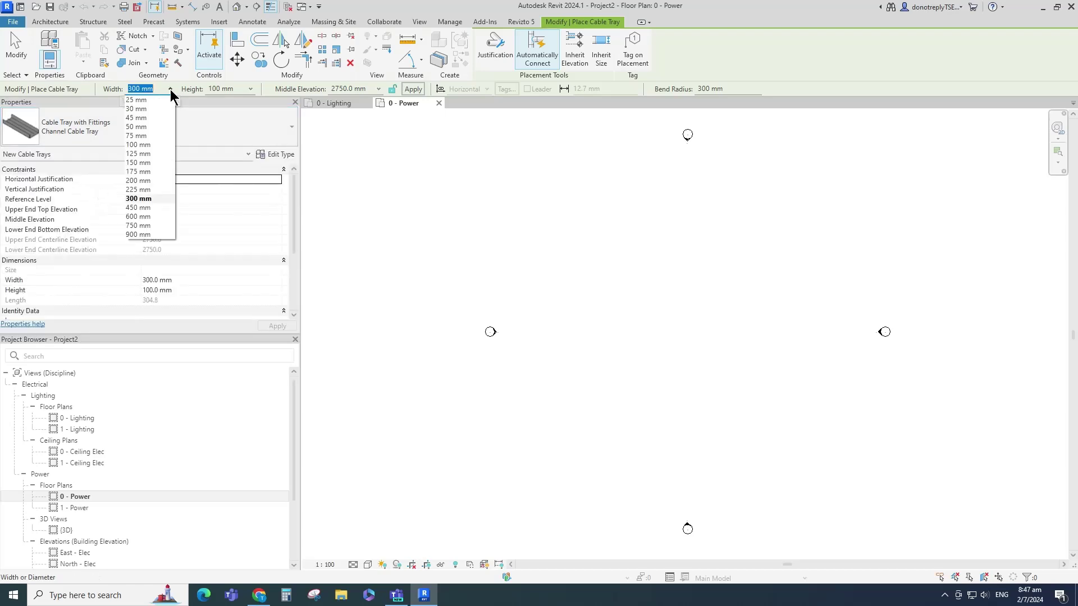
{"action": "left_click", "coordinate": [139, 217]}
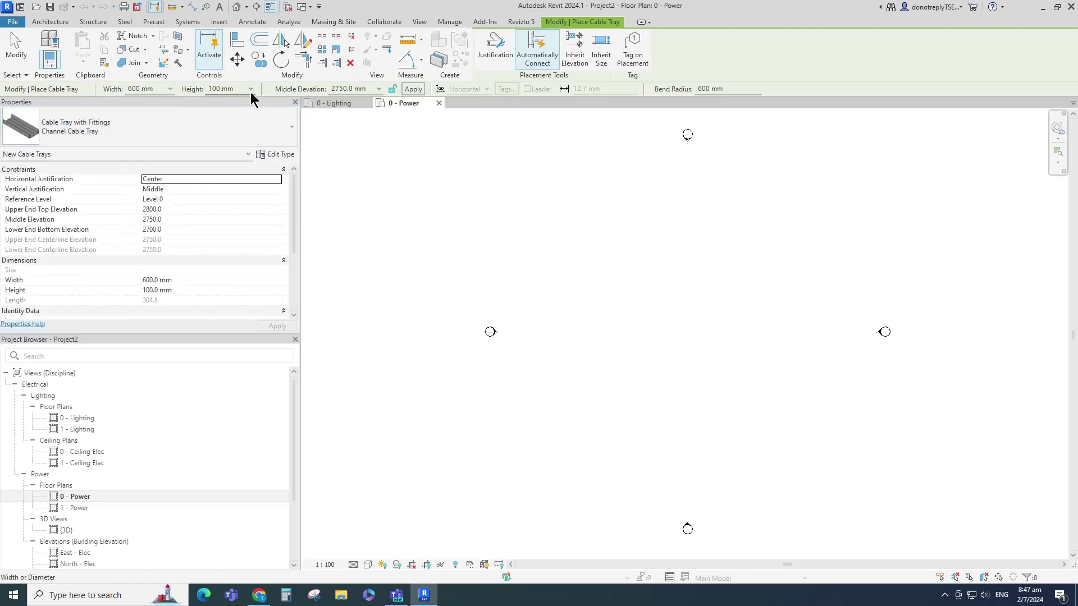
{"action": "left_click", "coordinate": [251, 89]}
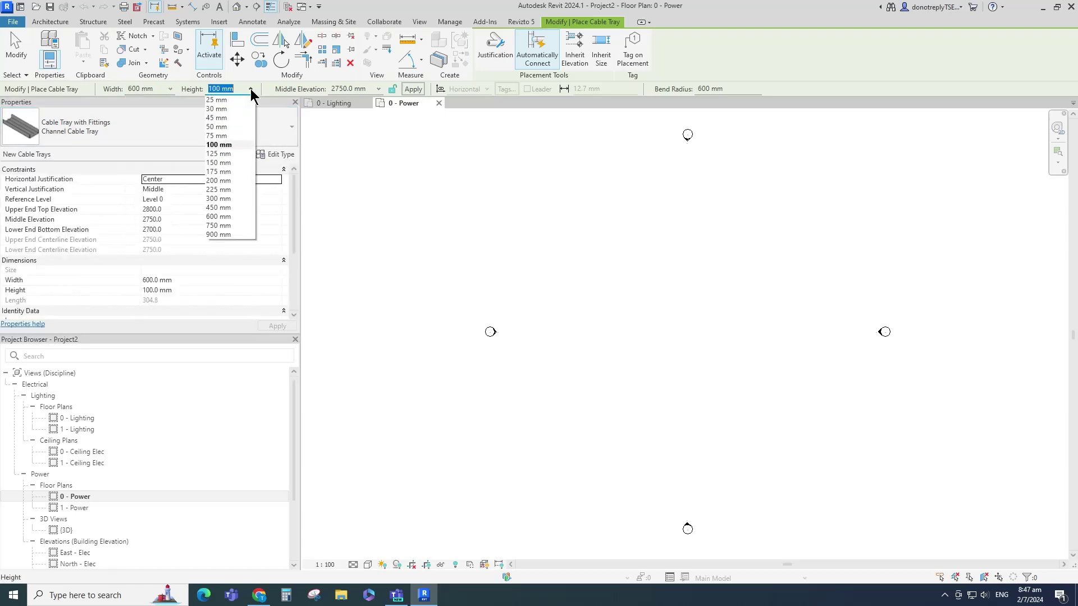
Keep tray height at 100 mm, then set the plan to Fine detail and change its visual style.
{"action": "left_click", "coordinate": [218, 145]}
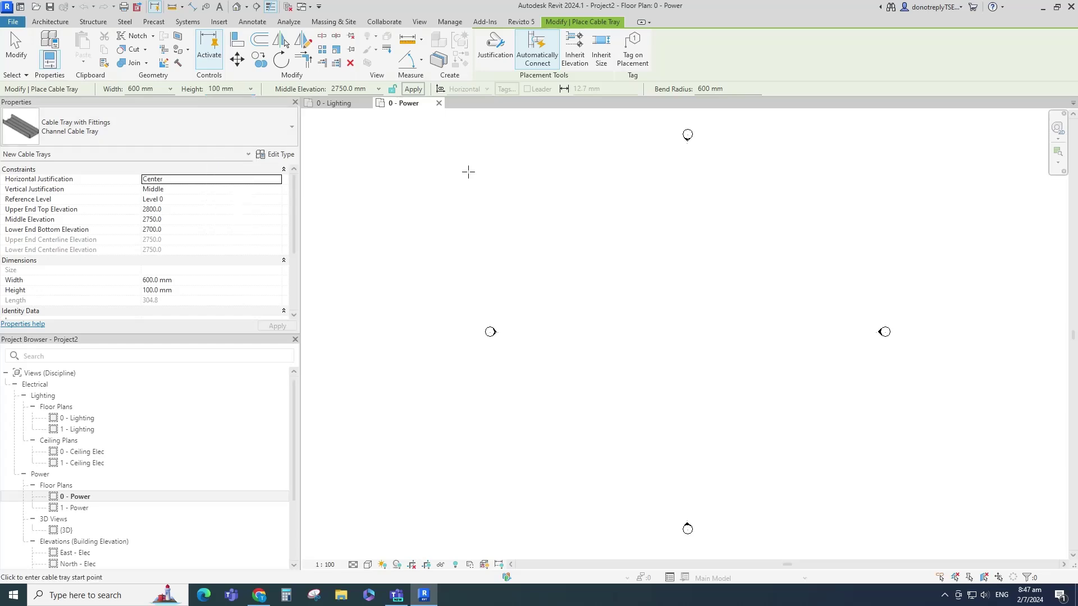
{"action": "scroll", "coordinate": [434, 261], "scroll_direction": "down", "scroll_amount": 1}
{"action": "left_click", "coordinate": [355, 566]}
{"action": "left_click", "coordinate": [364, 552]}
{"action": "left_click", "coordinate": [368, 565]}
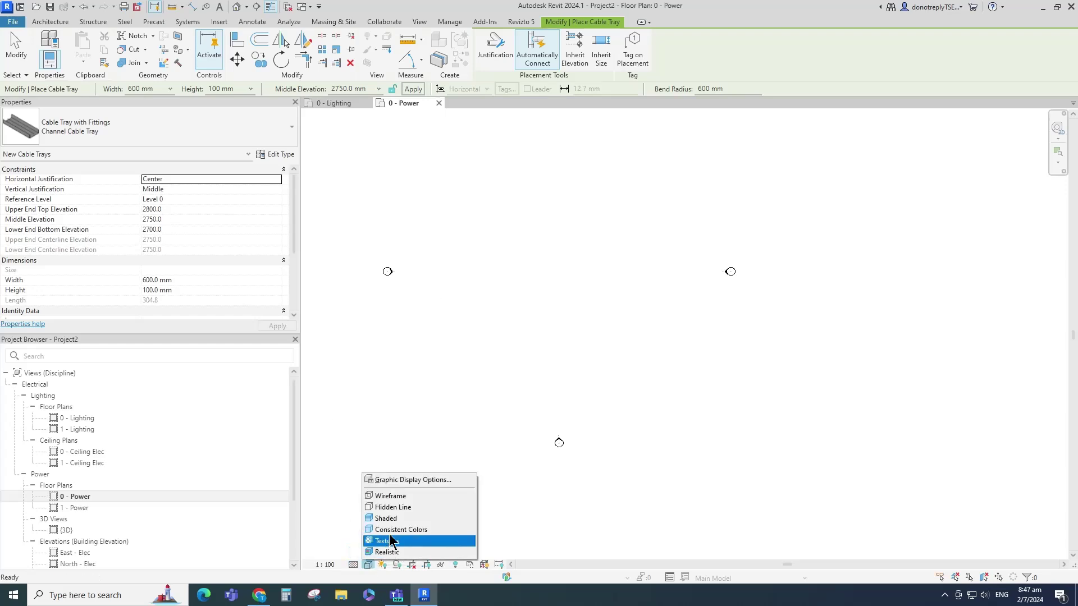
{"action": "left_click", "coordinate": [393, 542]}
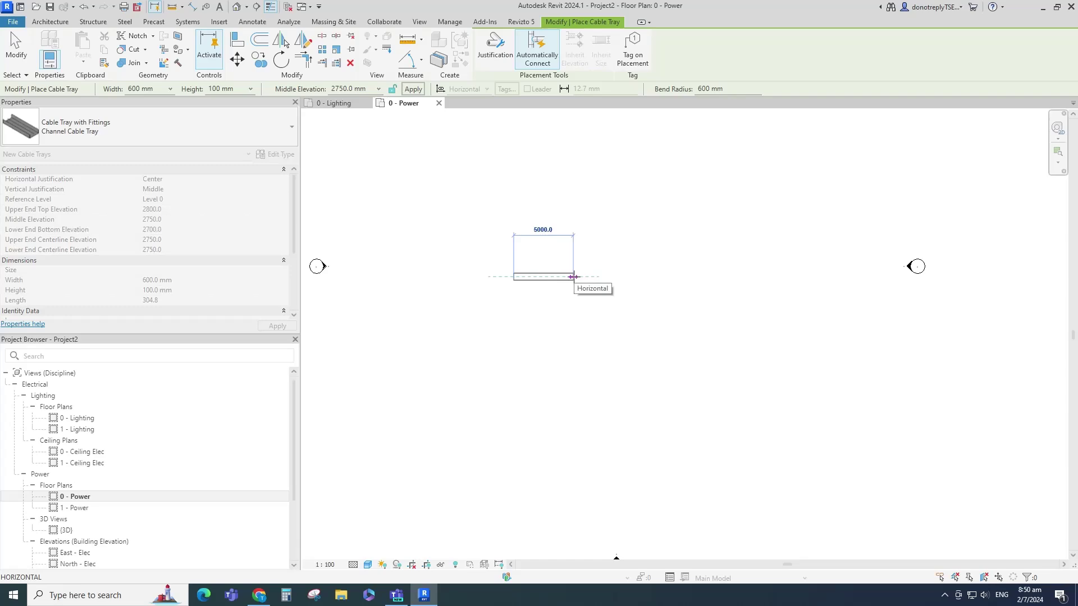
End the 600 × 100 mm channel tray run at 5000 mm and select it.
{"action": "left_click", "coordinate": [573, 276]}
{"action": "key", "text": "Escape"}
{"action": "key", "text": "Escape"}
{"action": "left_click", "coordinate": [548, 278]}
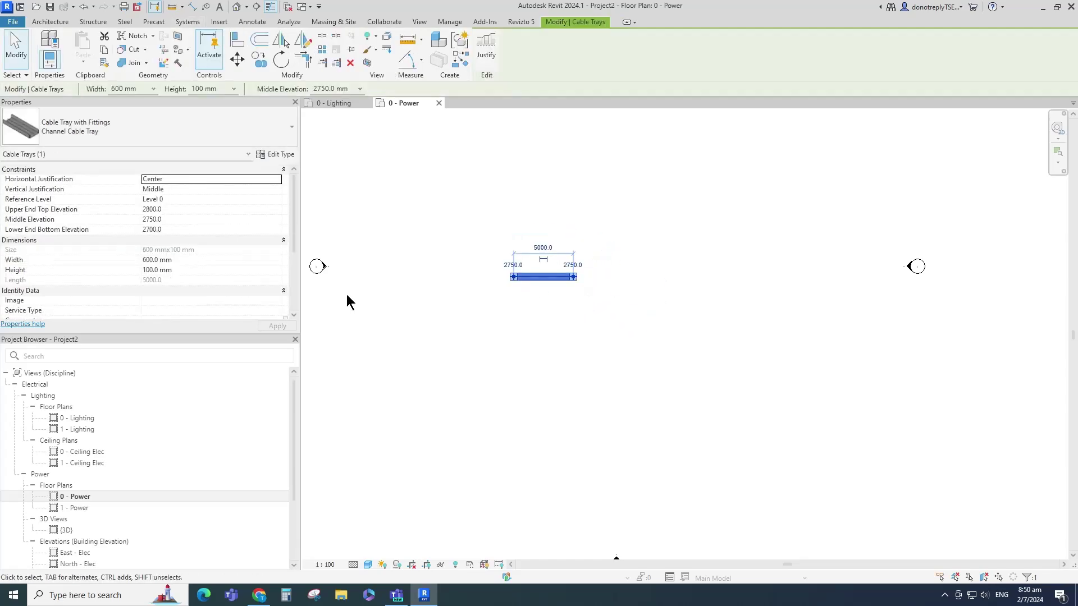
{"action": "left_click", "coordinate": [279, 155]}
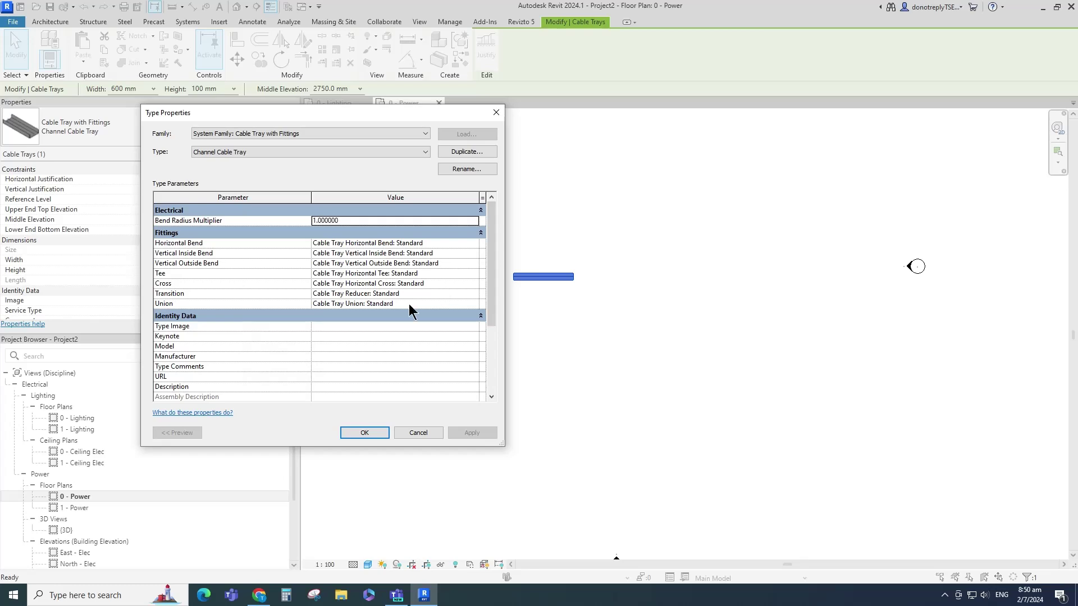
{"action": "left_click", "coordinate": [368, 437]}
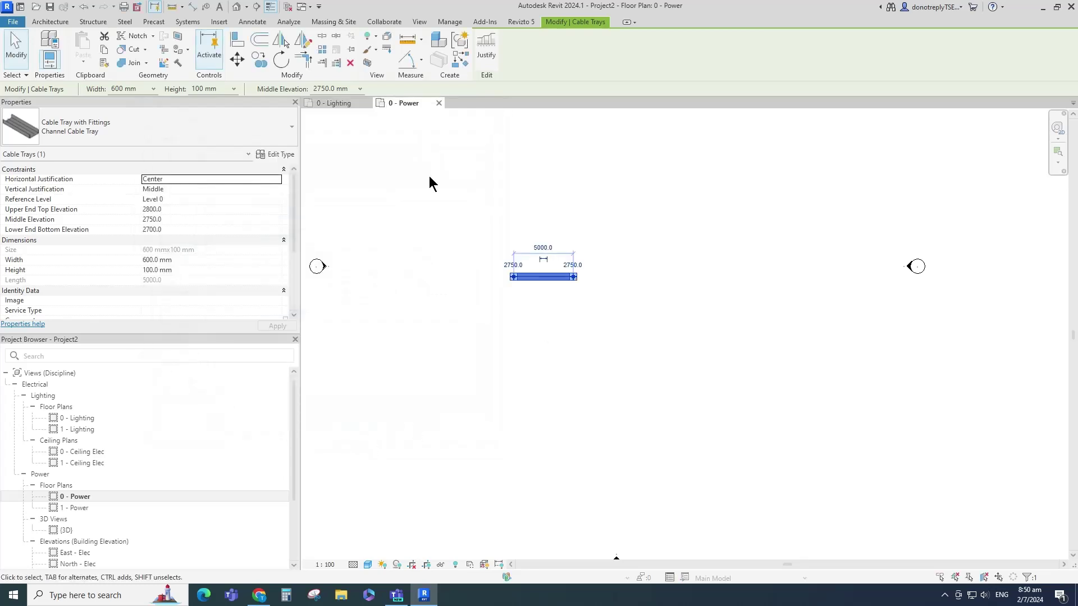
Draw Create Similar tray legs from the run's right end, dropping the end to 0 mm elevation.
{"action": "left_click", "coordinate": [458, 66]}
{"action": "left_click", "coordinate": [573, 276]}
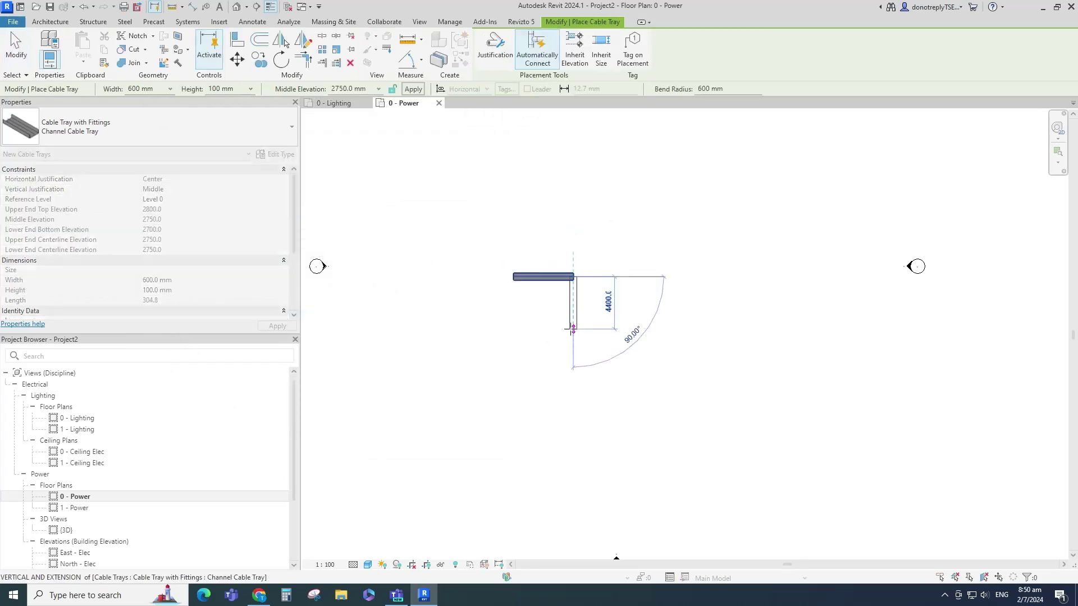
{"action": "left_click", "coordinate": [573, 326]}
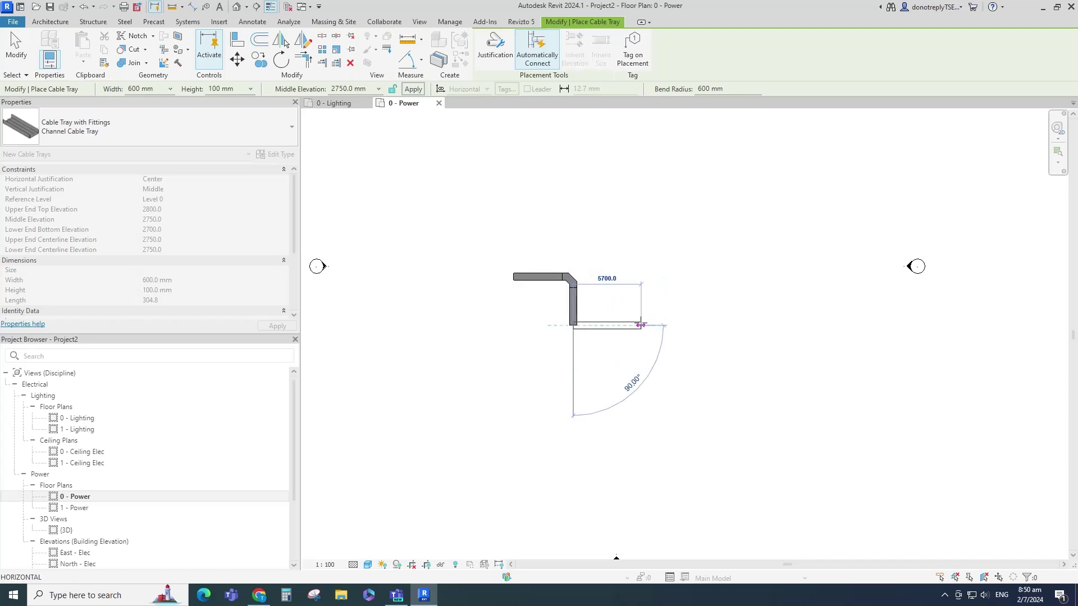
{"action": "left_click", "coordinate": [638, 326]}
{"action": "scroll", "coordinate": [640, 325], "scroll_direction": "up", "scroll_amount": 3}
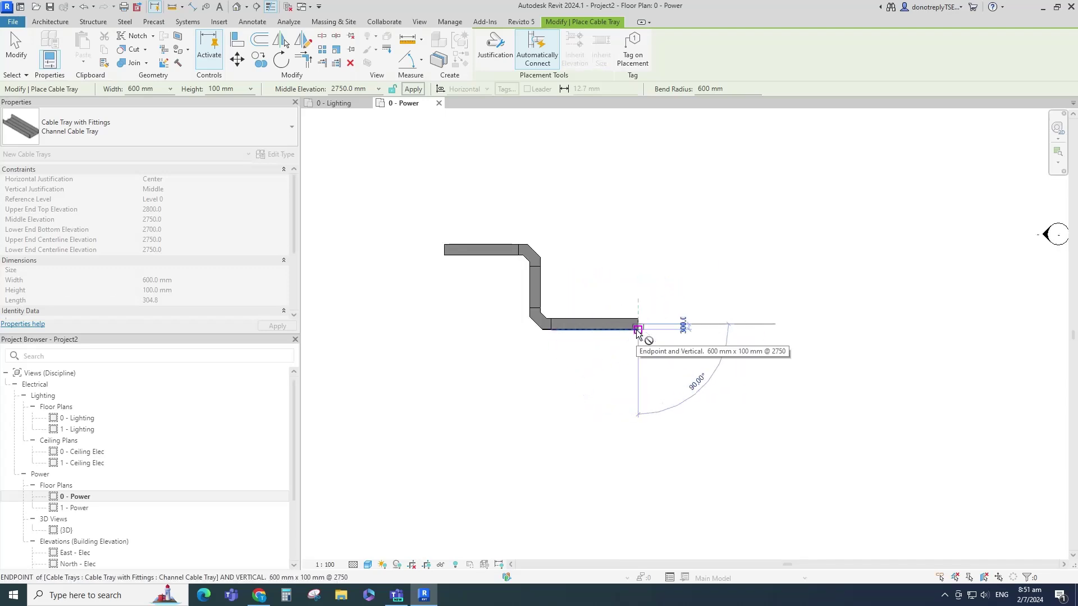
{"action": "scroll", "coordinate": [638, 332], "scroll_direction": "down", "scroll_amount": 1}
{"action": "left_click", "coordinate": [346, 88]}
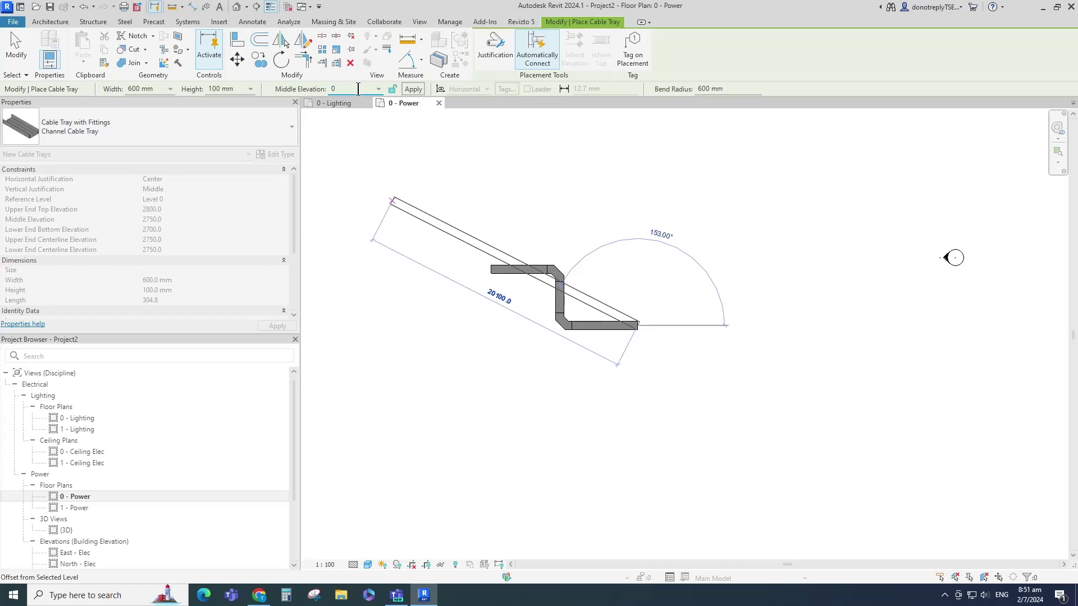
{"action": "left_click", "coordinate": [416, 89]}
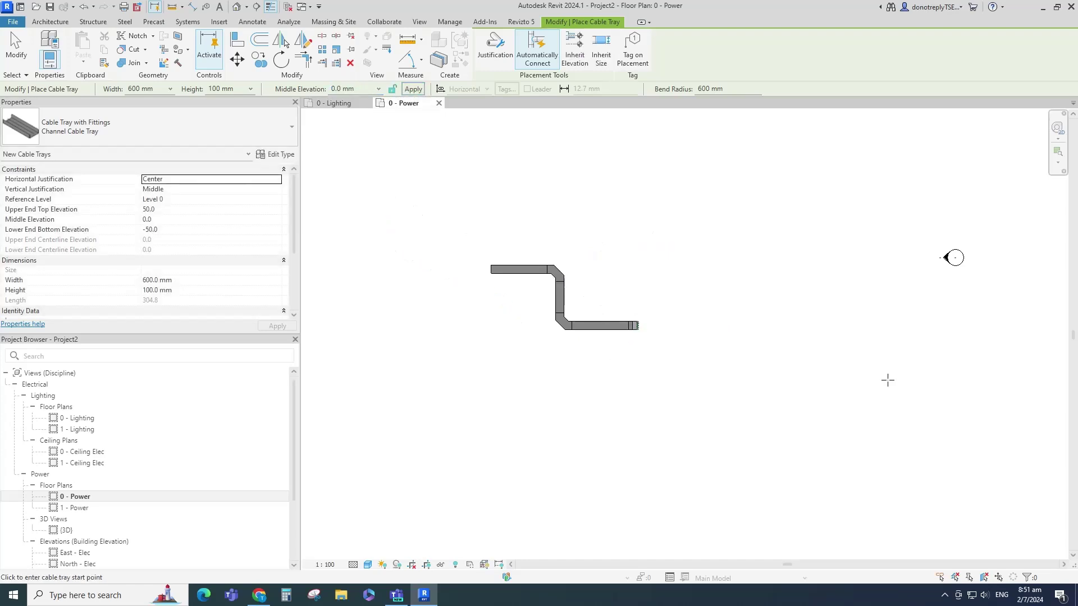
{"action": "scroll", "coordinate": [595, 342], "scroll_direction": "up", "scroll_amount": 1}
{"action": "key", "text": "Escape"}
Add a 6000 mm vertical rise at the run's left end, then window-select the whole run.
{"action": "left_click", "coordinate": [526, 270]}
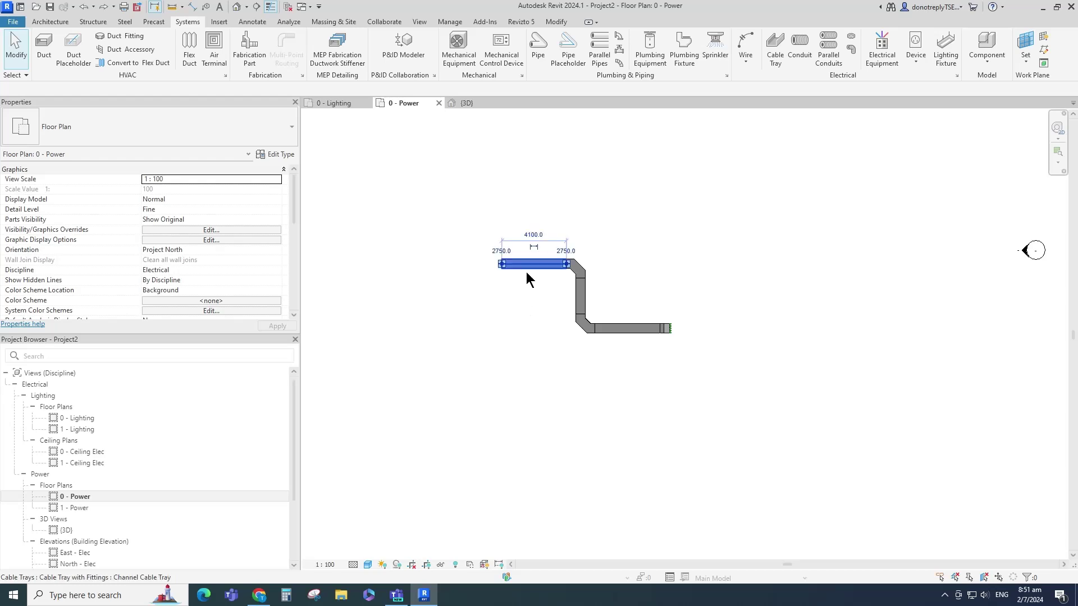
{"action": "left_click", "coordinate": [460, 59]}
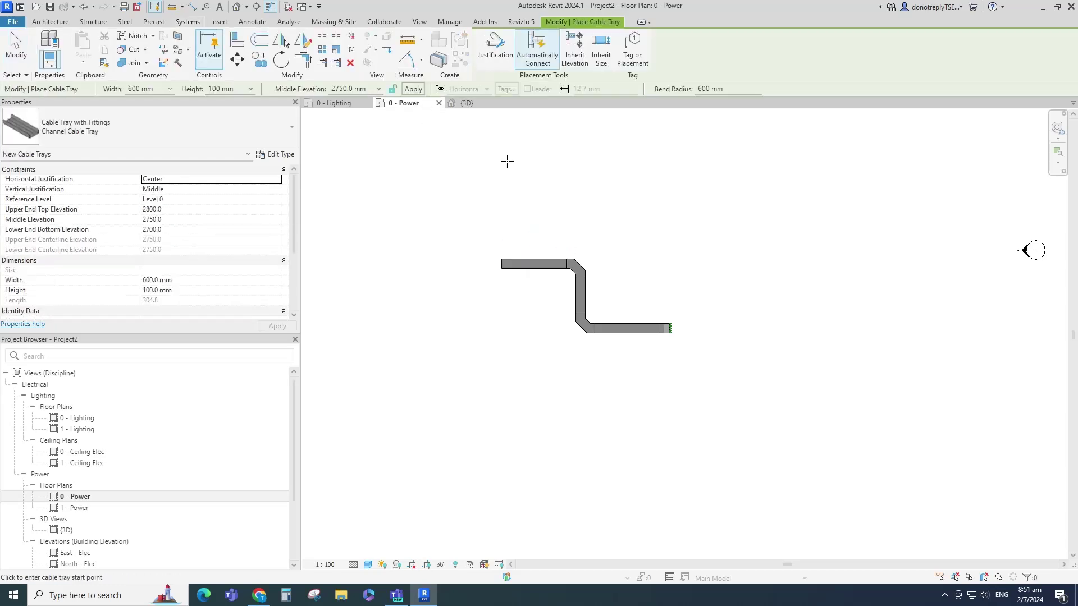
{"action": "left_click", "coordinate": [502, 264]}
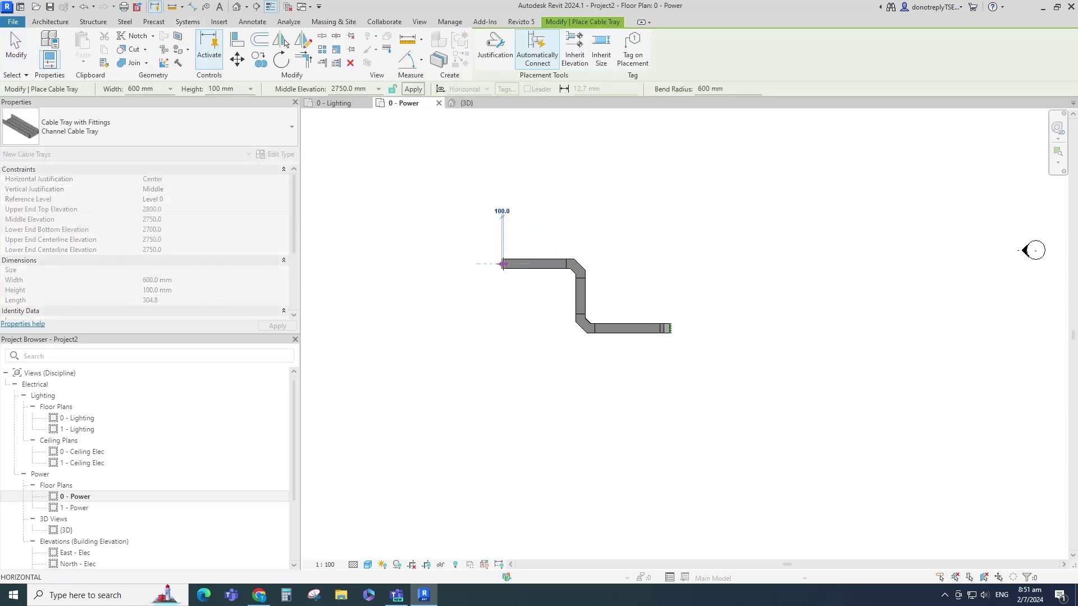
{"action": "left_click", "coordinate": [362, 90]}
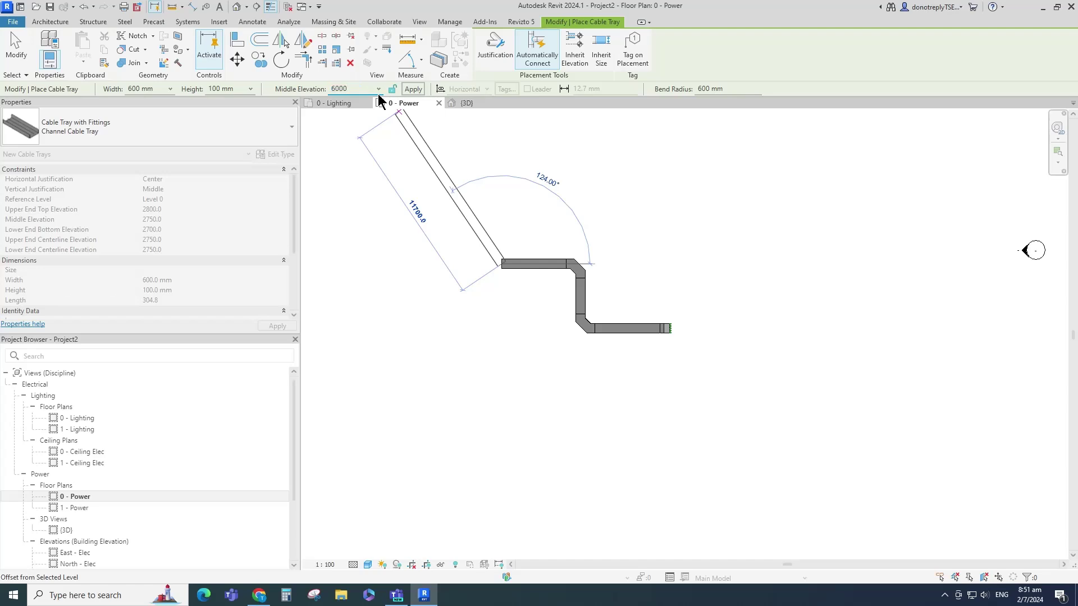
{"action": "key", "text": "Escape"}
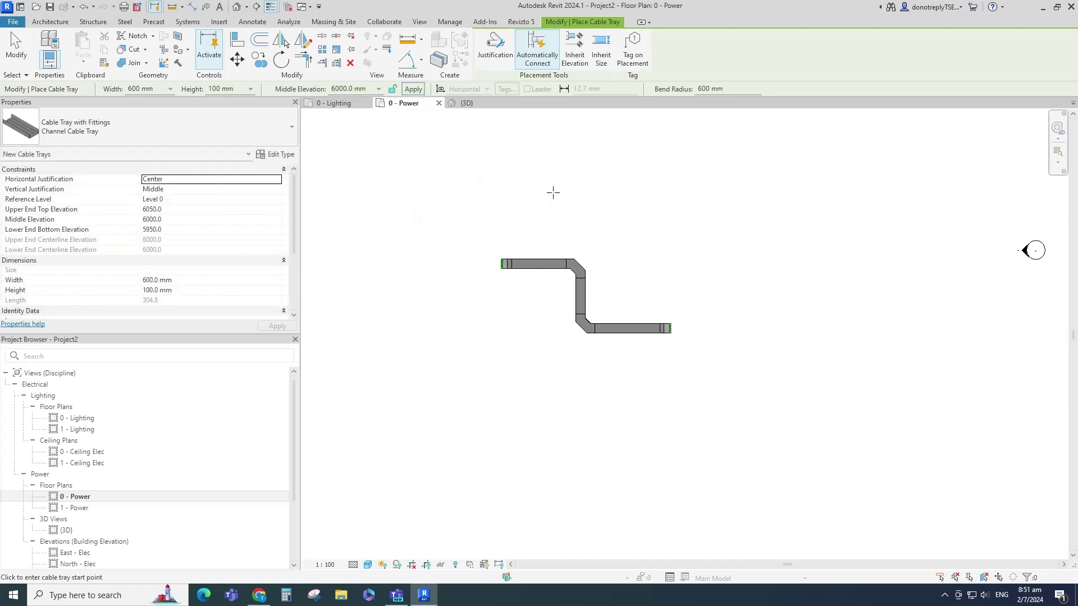
{"action": "key", "text": "Escape"}
{"action": "left_click_drag", "start_coordinate": [457, 220], "coordinate": [734, 397]}
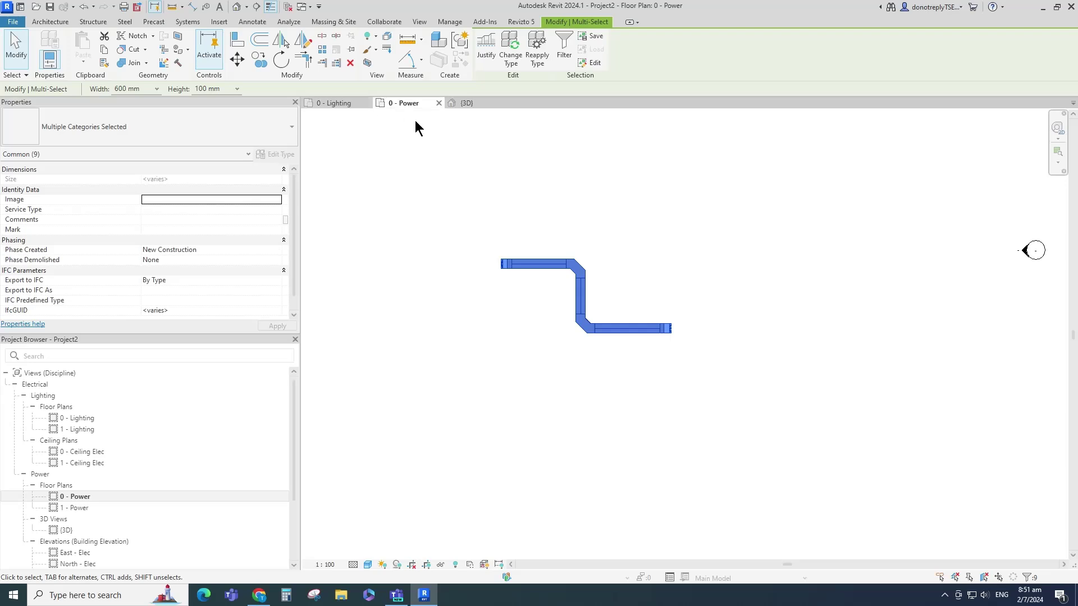
{"action": "left_click", "coordinate": [367, 62]}
{"action": "left_click", "coordinate": [696, 467]}
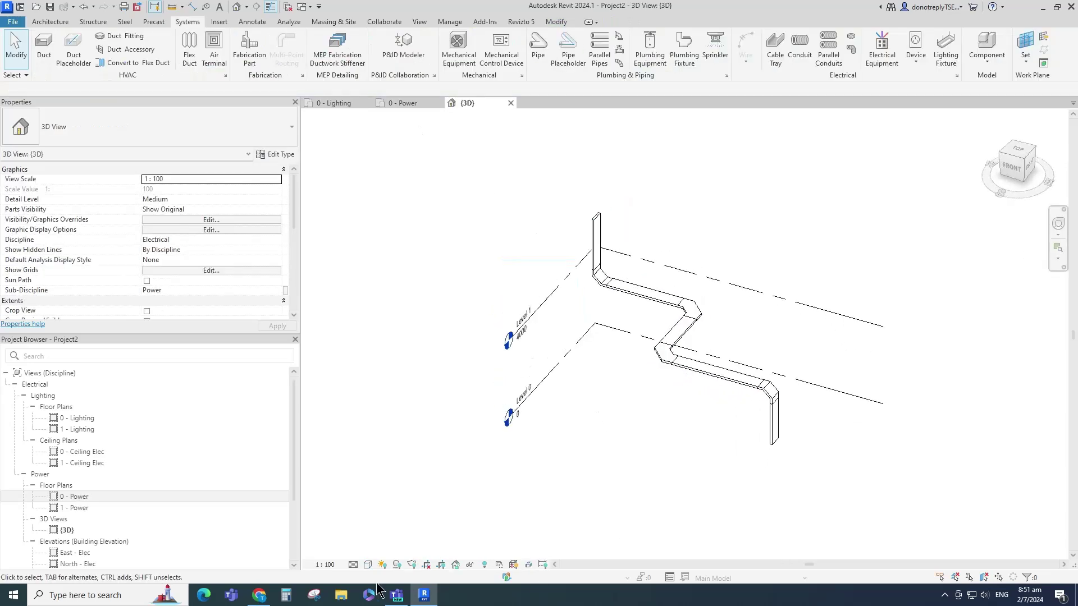
{"action": "left_click", "coordinate": [353, 564]}
{"action": "left_click", "coordinate": [366, 551]}
{"action": "left_click", "coordinate": [368, 564]}
{"action": "left_click", "coordinate": [393, 527]}
{"action": "mouse_move", "coordinate": [724, 474]}
{"action": "middle_mouse_down", "text": "shift"}
{"action": "mouse_move", "coordinate": [749, 475]}
{"action": "mouse_move", "coordinate": [763, 449]}
{"action": "middle_mouse_up", "text": "shift"}
{"action": "left_click", "coordinate": [803, 337]}
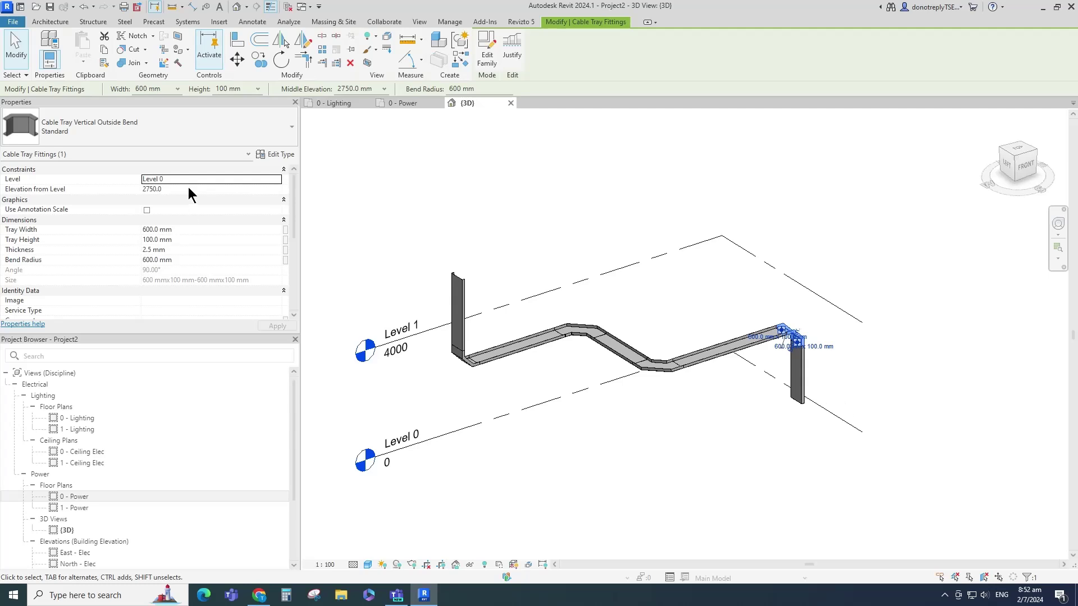
{"action": "left_click", "coordinate": [122, 133]}
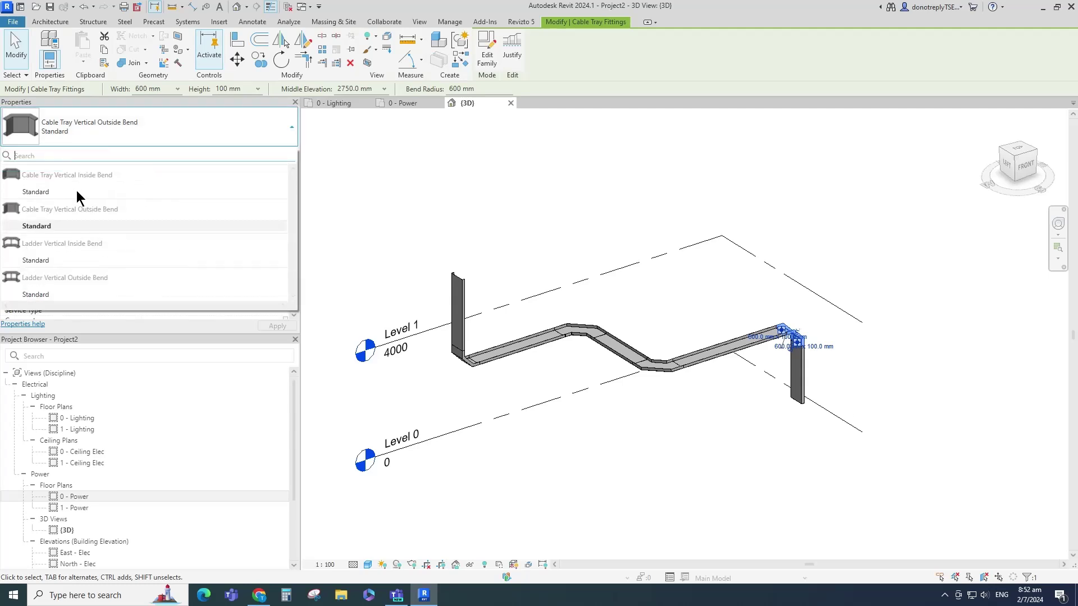
{"action": "left_click", "coordinate": [60, 192]}
{"action": "left_click", "coordinate": [859, 345]}
{"action": "scroll", "coordinate": [859, 345], "scroll_direction": "up", "scroll_amount": 2}
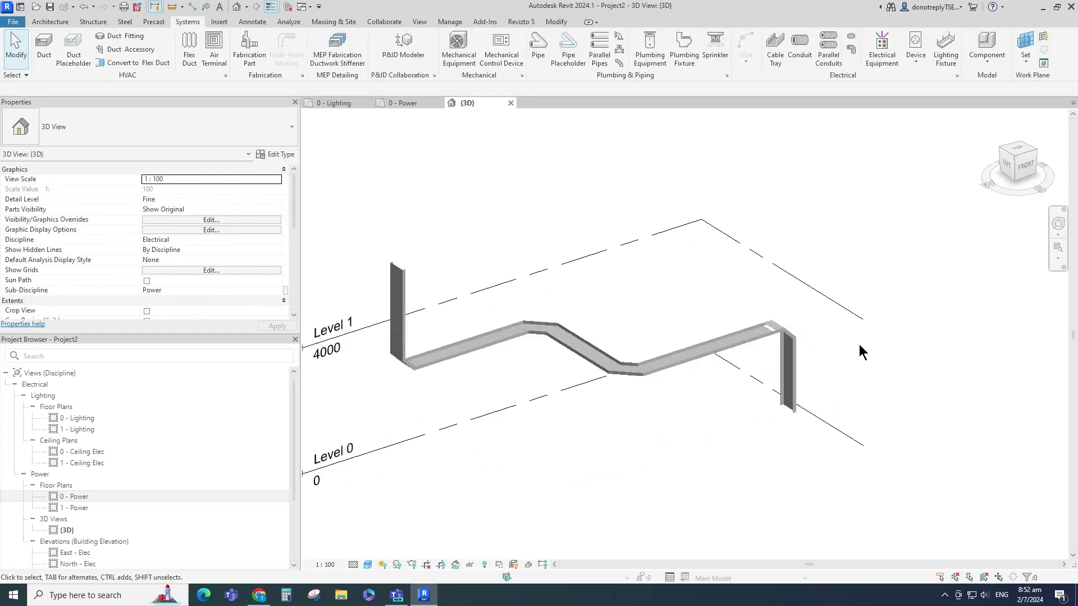
{"action": "left_click", "coordinate": [781, 385]}
{"action": "key", "text": "Escape"}
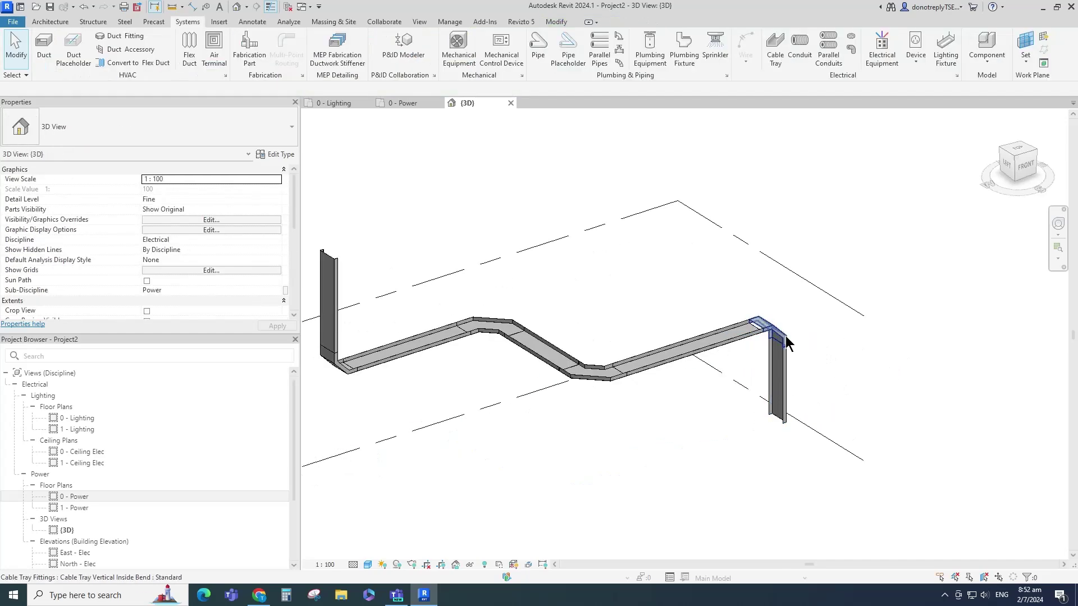
{"action": "left_click", "coordinate": [764, 329]}
{"action": "left_click", "coordinate": [113, 125]}
{"action": "key", "text": "Escape"}
{"action": "key", "text": "Escape"}
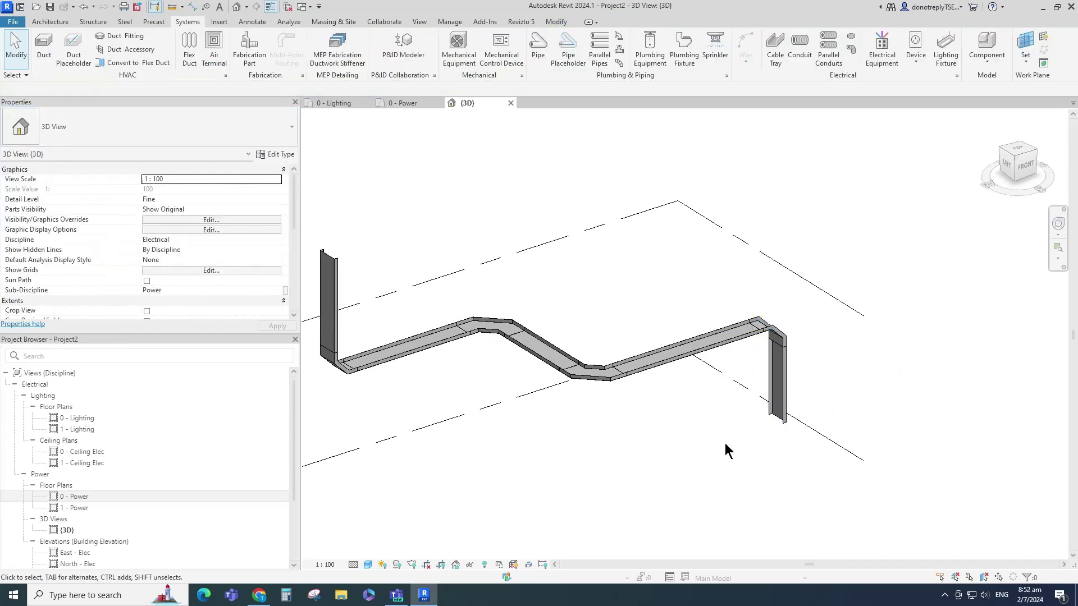
{"action": "middle_click_drag", "start_coordinate": [877, 412], "coordinate": [532, 308], "text": "shift"}
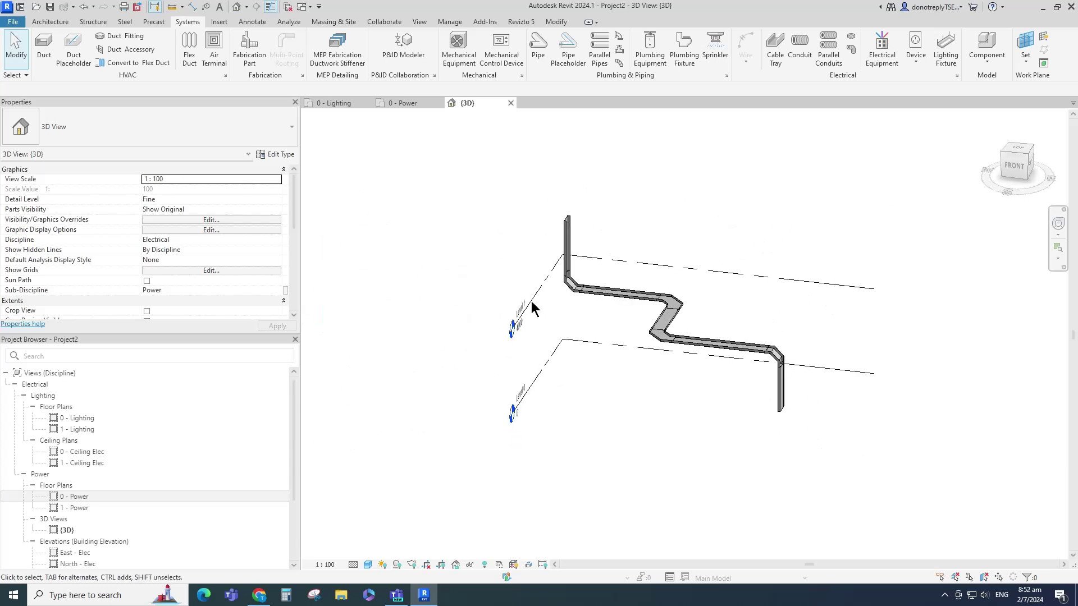
In the 0 - Power plan, start a Create Similar (CS) tray from the lower tray's midpoint.
{"action": "left_click", "coordinate": [402, 103]}
{"action": "scroll", "coordinate": [574, 305], "scroll_direction": "up", "scroll_amount": 2}
{"action": "left_click", "coordinate": [638, 344]}
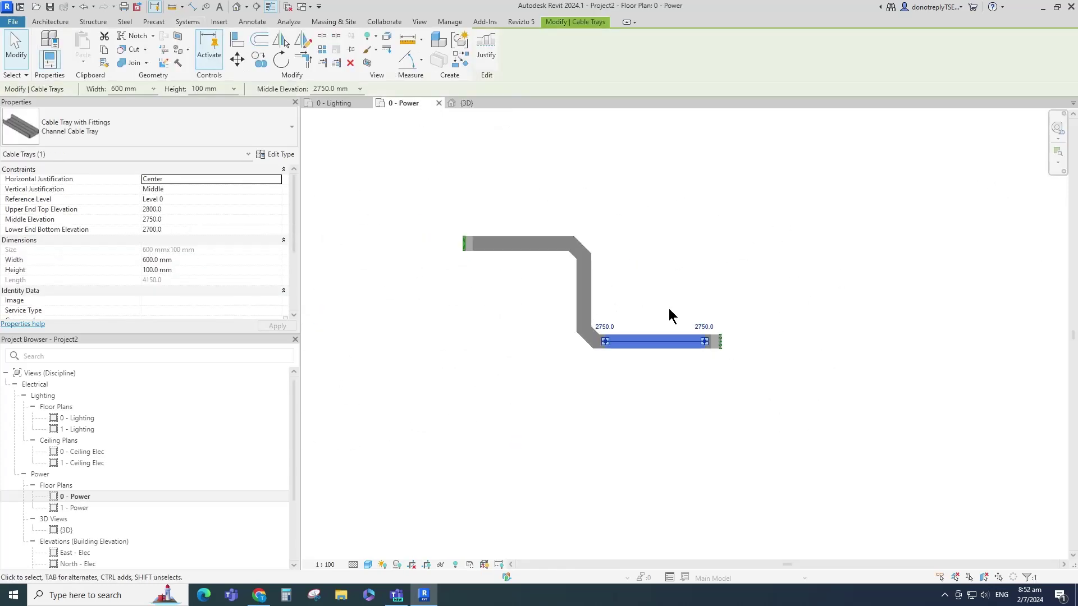
{"action": "key", "text": "c"}
{"action": "key", "text": "s"}
{"action": "left_click", "coordinate": [654, 342]}
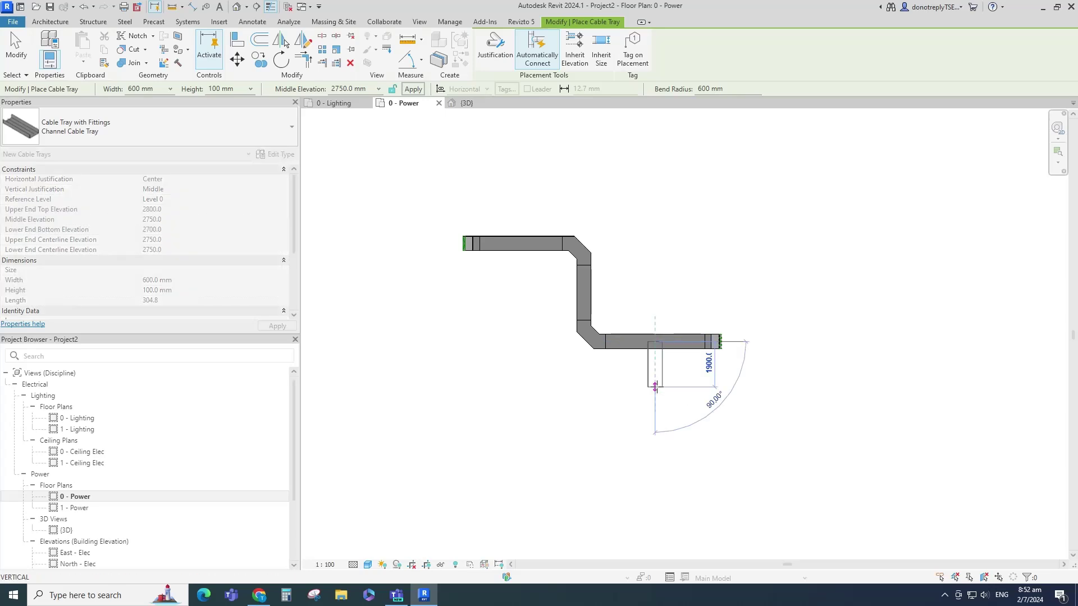
{"action": "scroll", "coordinate": [655, 404], "scroll_direction": "up", "scroll_amount": 1}
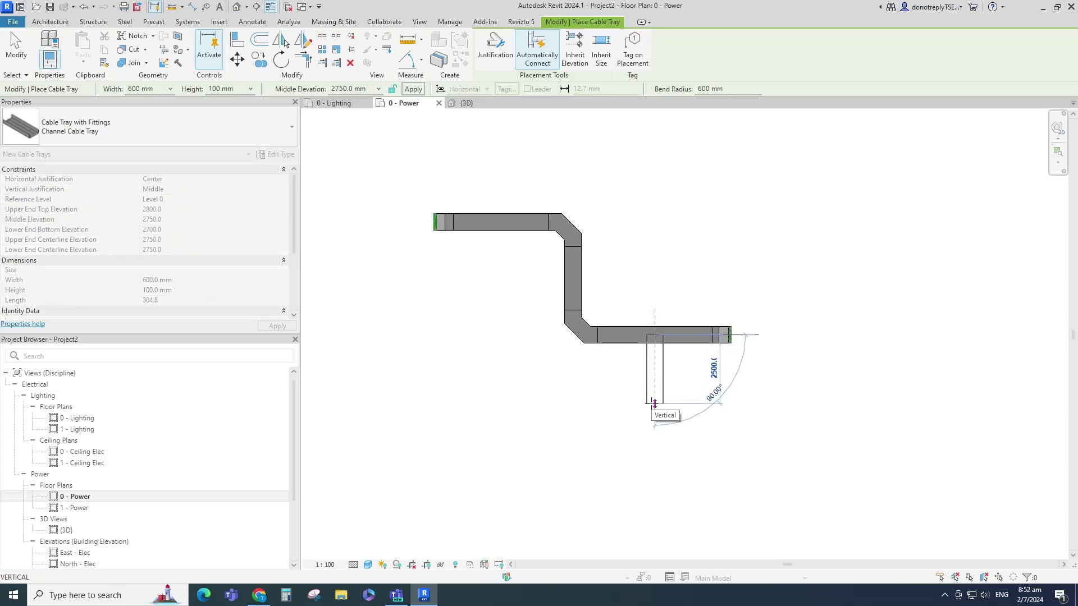
Set the branch tray width to 300 mm and review the available heights.
{"action": "left_click", "coordinate": [170, 89]}
{"action": "left_click", "coordinate": [144, 200]}
{"action": "left_click", "coordinate": [251, 89]}
{"action": "scroll", "coordinate": [656, 429], "scroll_direction": "up", "scroll_amount": 2}
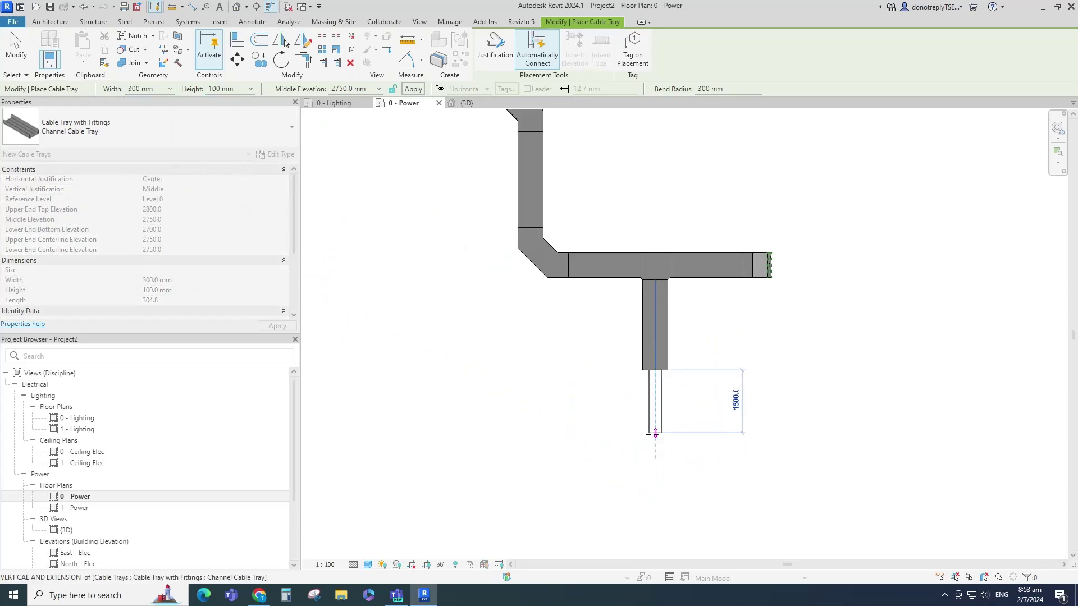
{"action": "scroll", "coordinate": [686, 459], "scroll_direction": "down", "scroll_amount": 2}
{"action": "scroll", "coordinate": [618, 427], "scroll_direction": "up", "scroll_amount": 1}
{"action": "scroll", "coordinate": [645, 432], "scroll_direction": "down", "scroll_amount": 1}
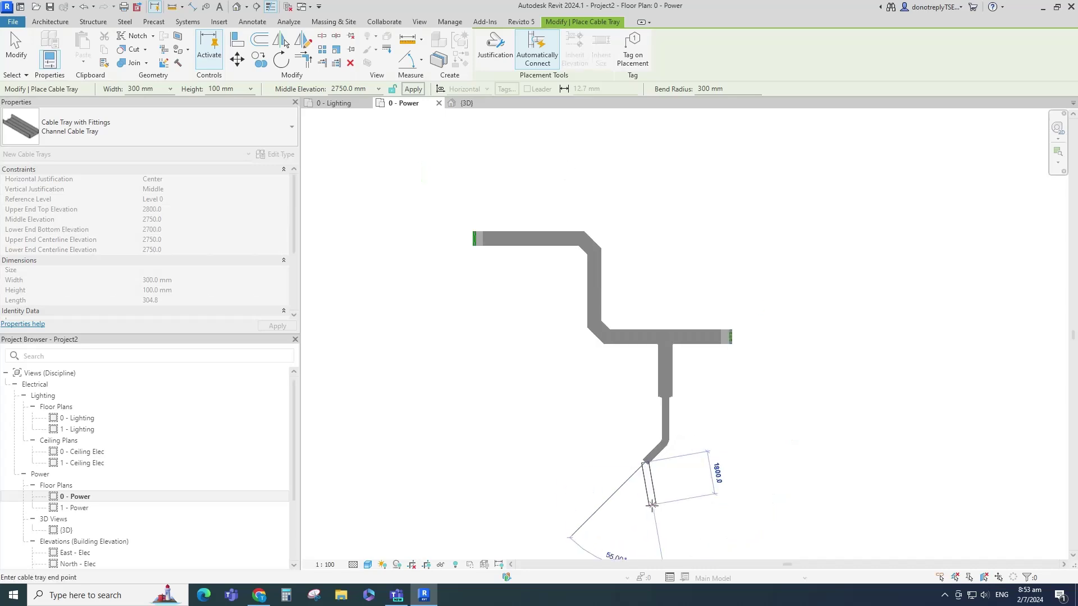
{"action": "scroll", "coordinate": [646, 421], "scroll_direction": "up", "scroll_amount": 2}
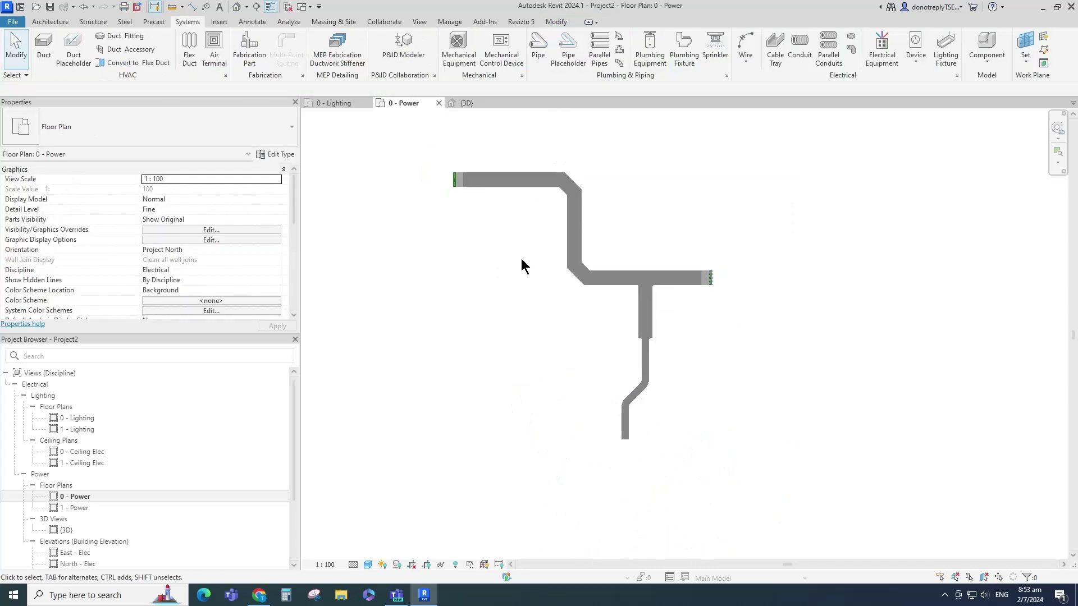
{"action": "scroll", "coordinate": [562, 292], "scroll_direction": "up", "scroll_amount": 1}
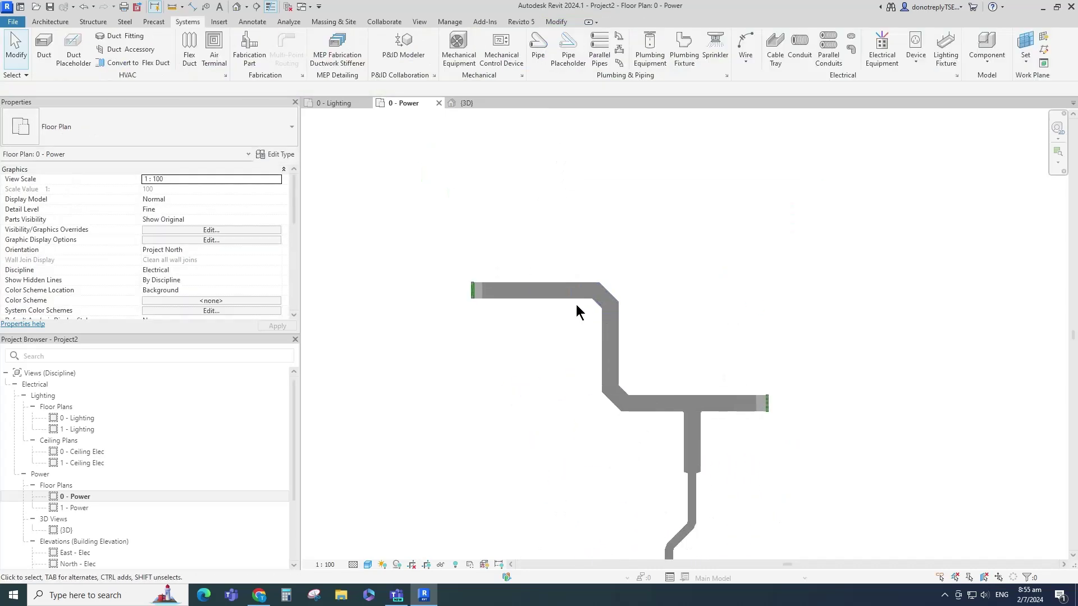
Check the upper bend's 600 mm radius, then select the upper straight tray.
{"action": "left_click", "coordinate": [603, 303]}
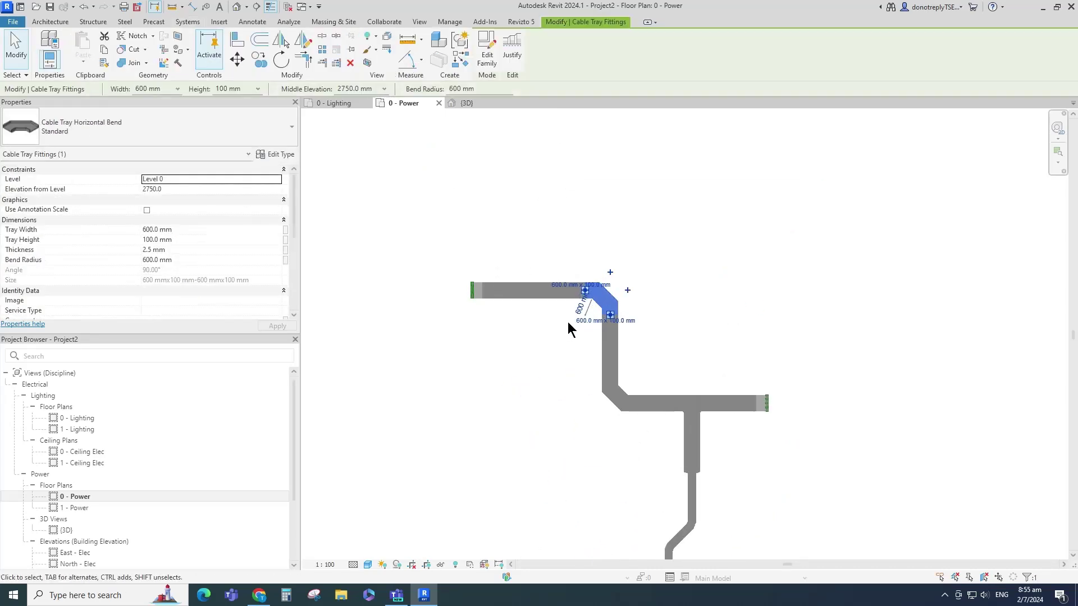
{"action": "scroll", "coordinate": [568, 322], "scroll_direction": "up", "scroll_amount": 2}
{"action": "scroll", "coordinate": [567, 322], "scroll_direction": "up", "scroll_amount": 1}
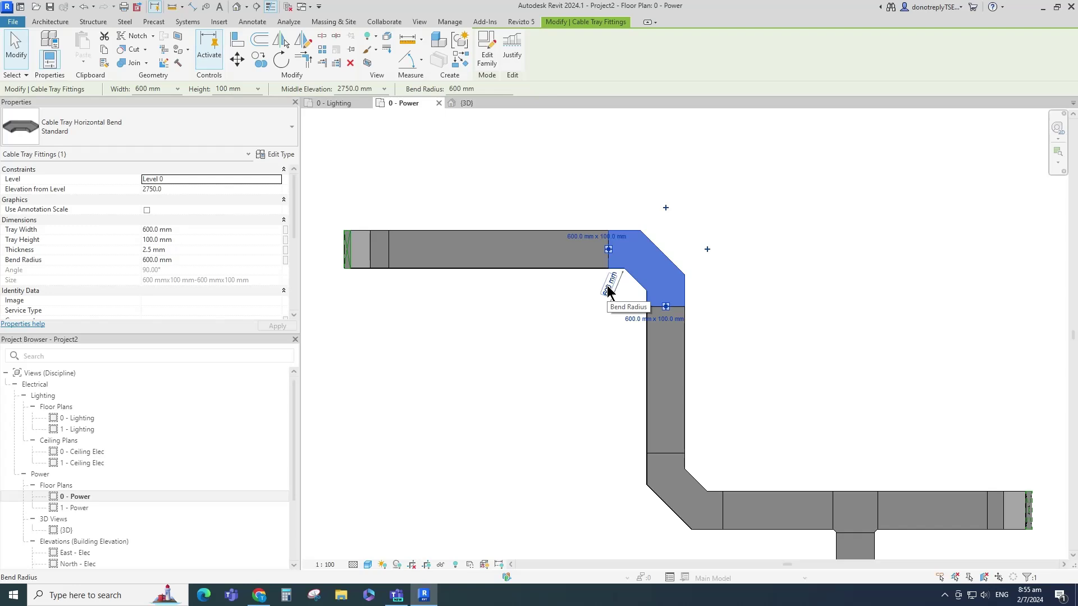
{"action": "scroll", "coordinate": [608, 289], "scroll_direction": "down", "scroll_amount": 3}
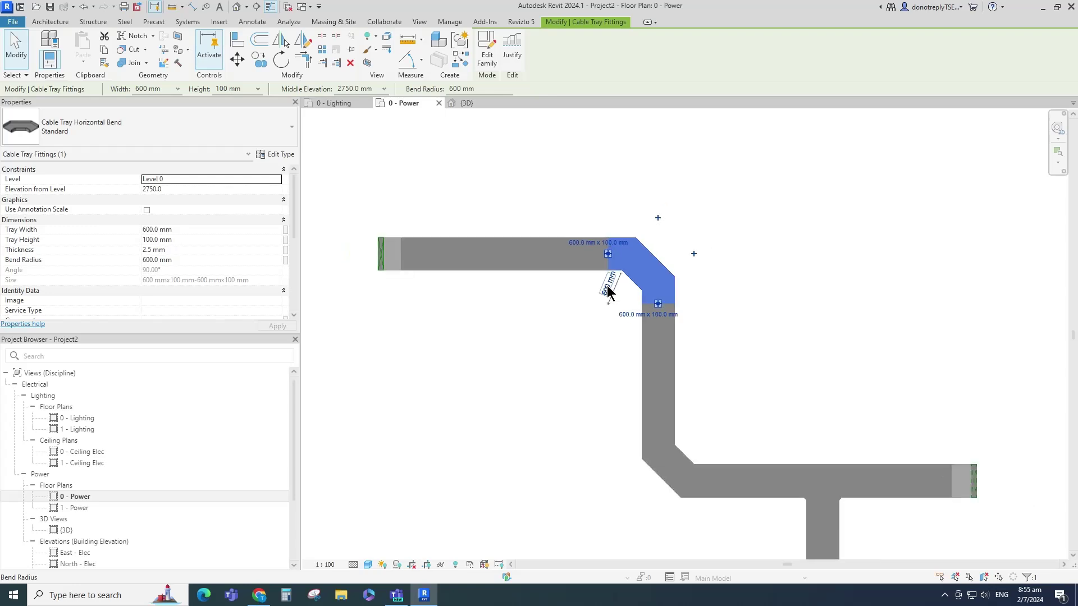
{"action": "left_click", "coordinate": [559, 274]}
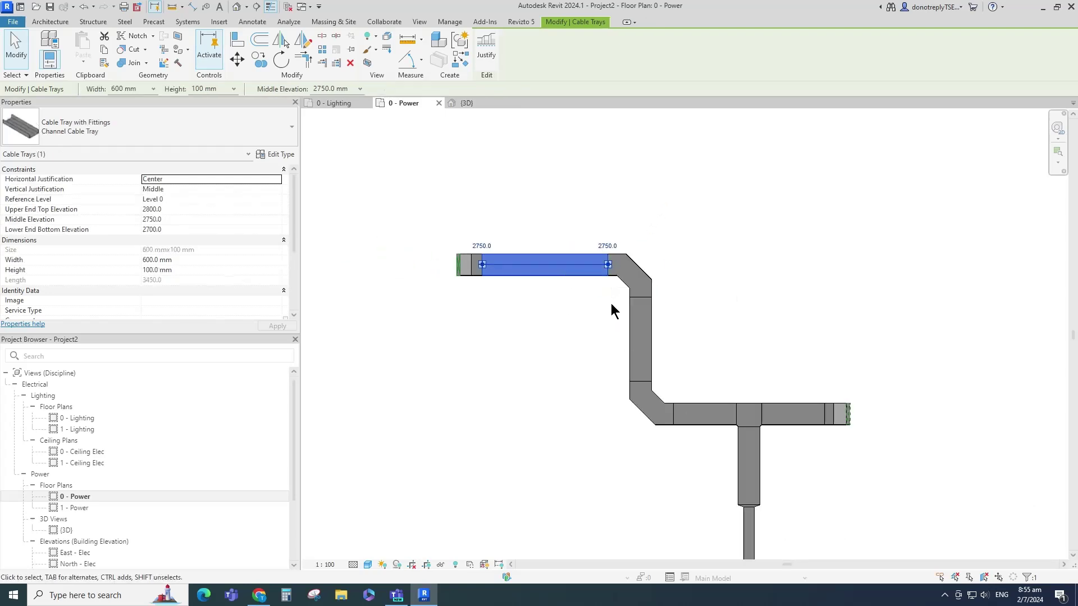
Change the Channel Cable Tray type's Bend Radius Multiplier from 1 to 3.
{"action": "left_click", "coordinate": [282, 156]}
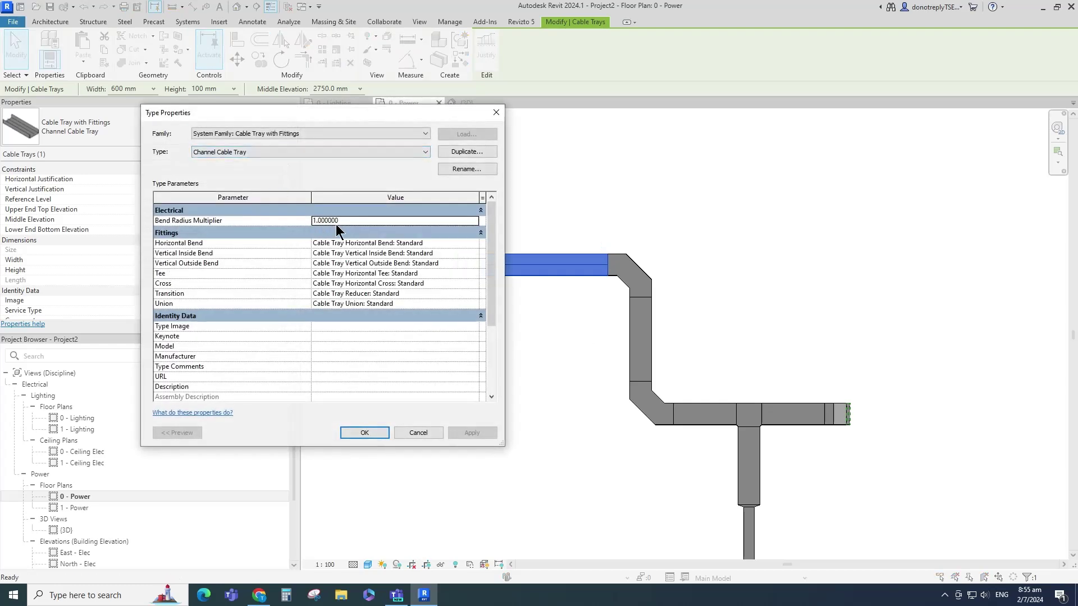
{"action": "type", "text": "2"}
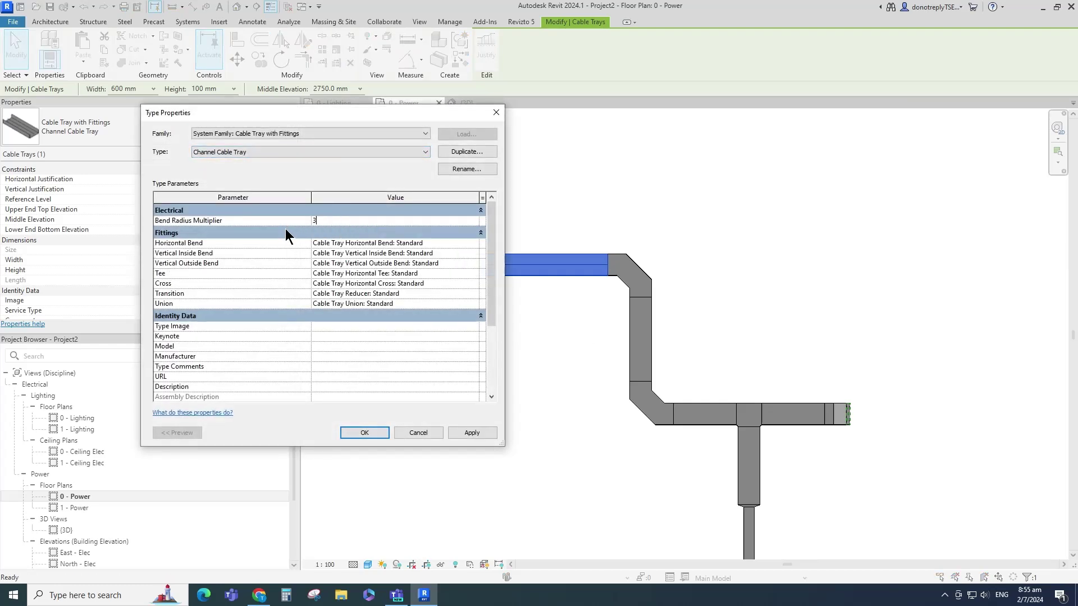
{"action": "left_click", "coordinate": [365, 433]}
{"action": "scroll", "coordinate": [510, 356], "scroll_direction": "down", "scroll_amount": 2}
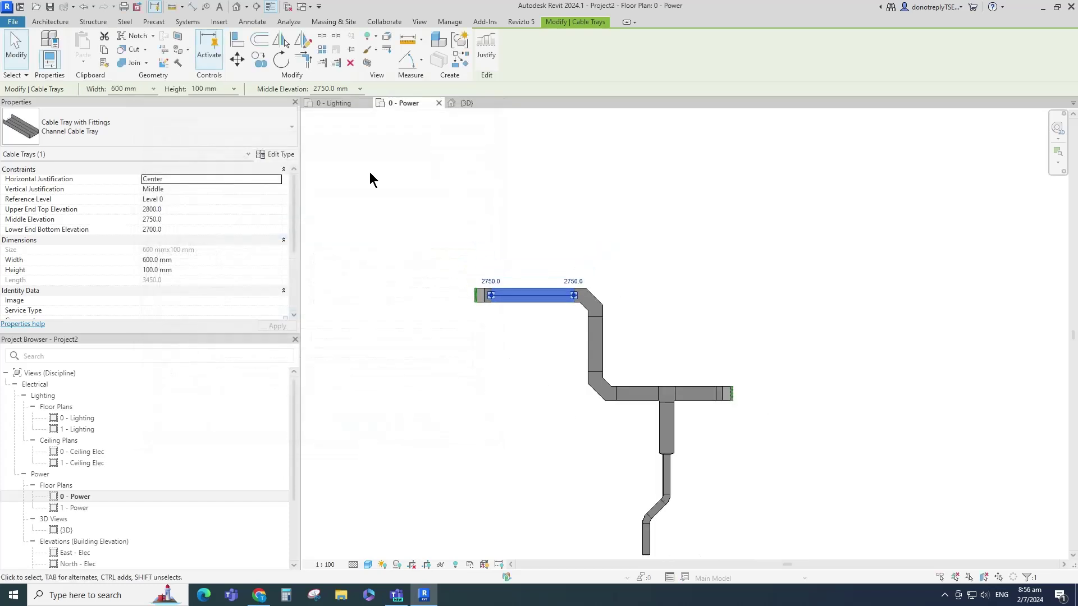
Draw a Create Similar channel tray run off the upper tray: left, down, 45°, then down.
{"action": "left_click", "coordinate": [460, 62]}
{"action": "scroll", "coordinate": [674, 349], "scroll_direction": "up", "scroll_amount": 1}
{"action": "scroll", "coordinate": [573, 370], "scroll_direction": "down", "scroll_amount": 2}
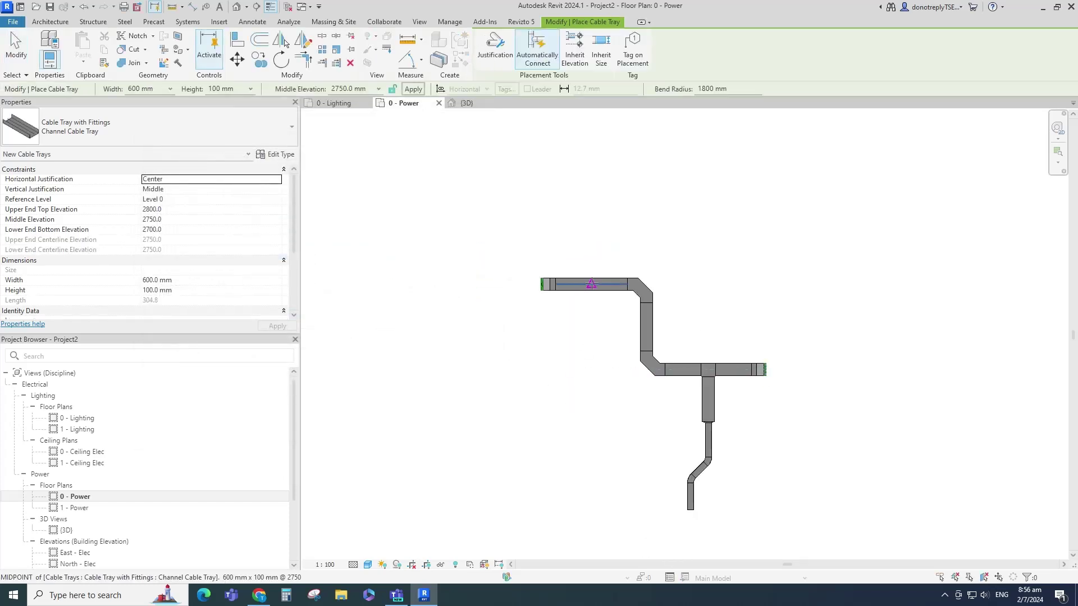
{"action": "left_click", "coordinate": [645, 327]}
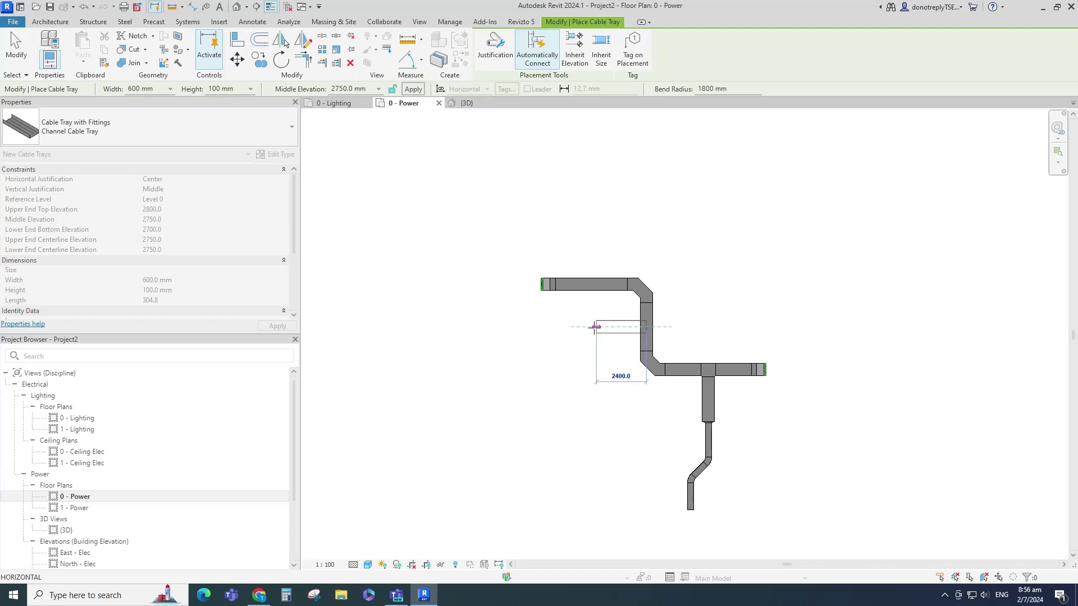
{"action": "left_click", "coordinate": [591, 327]}
{"action": "left_click", "coordinate": [591, 405]}
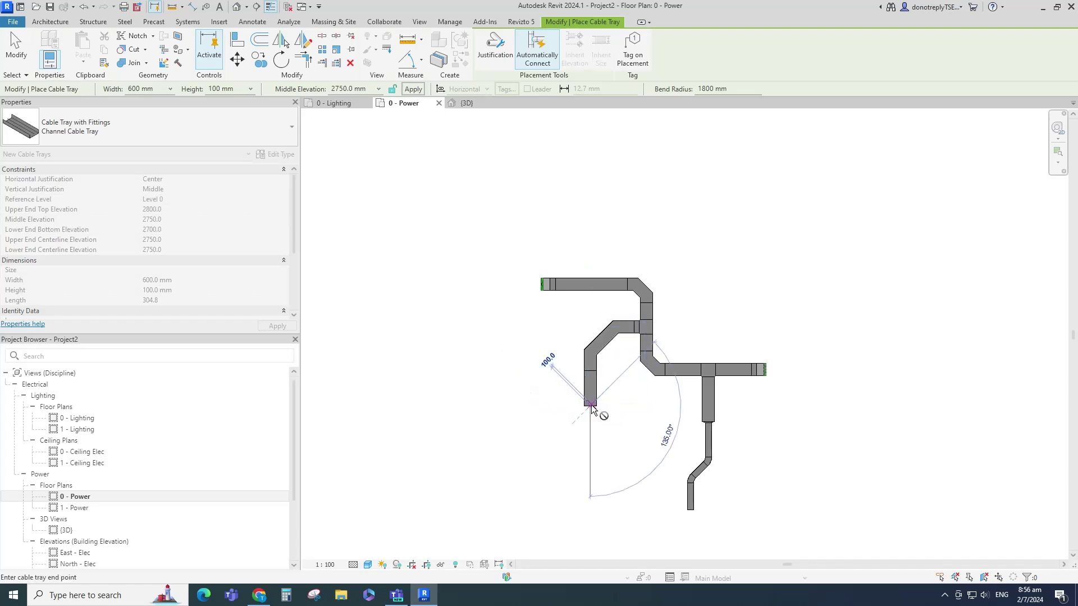
{"action": "scroll", "coordinate": [599, 426], "scroll_direction": "up", "scroll_amount": 3}
{"action": "scroll", "coordinate": [606, 451], "scroll_direction": "down", "scroll_amount": 3}
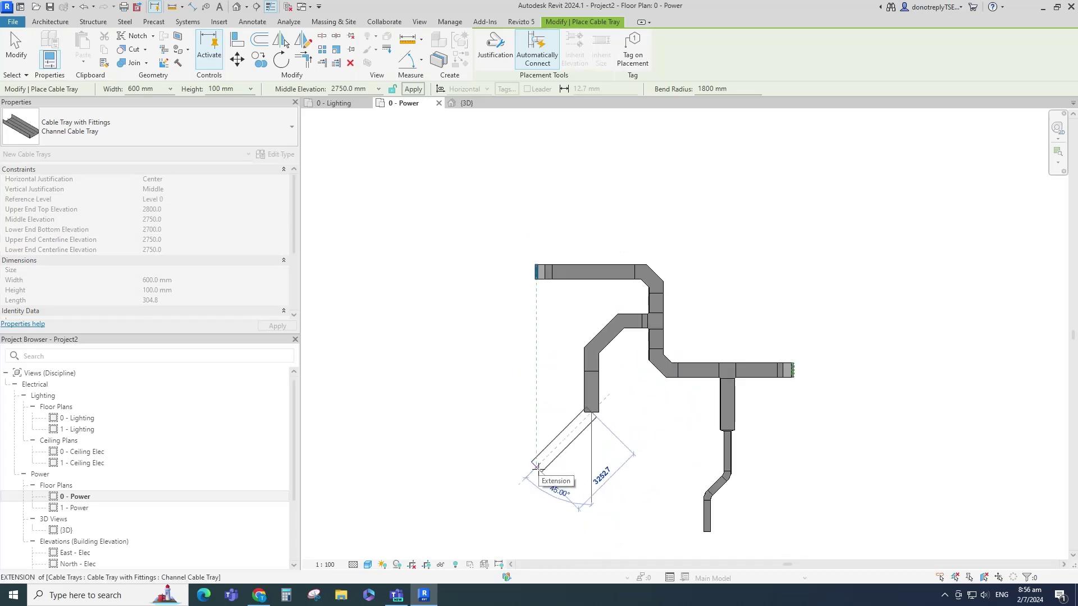
{"action": "left_click", "coordinate": [538, 466]}
{"action": "left_click", "coordinate": [538, 544]}
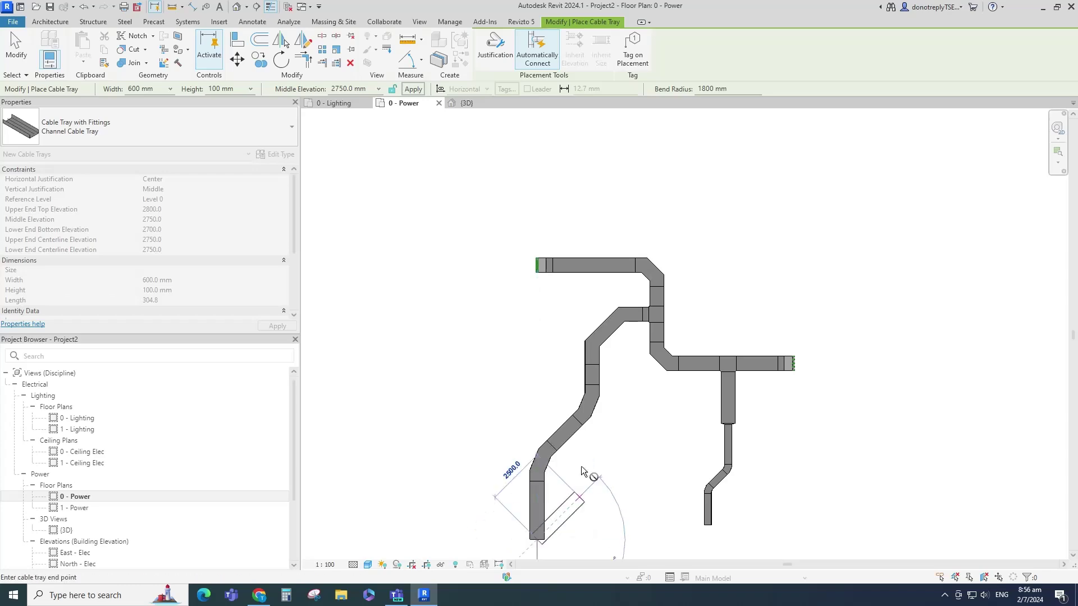
{"action": "key", "text": "Escape"}
{"action": "key", "text": "Escape"}
Check the new bend's 1800 mm radius, then window-select the whole tray network.
{"action": "scroll", "coordinate": [607, 305], "scroll_direction": "up", "scroll_amount": 1}
{"action": "left_click", "coordinate": [606, 305]}
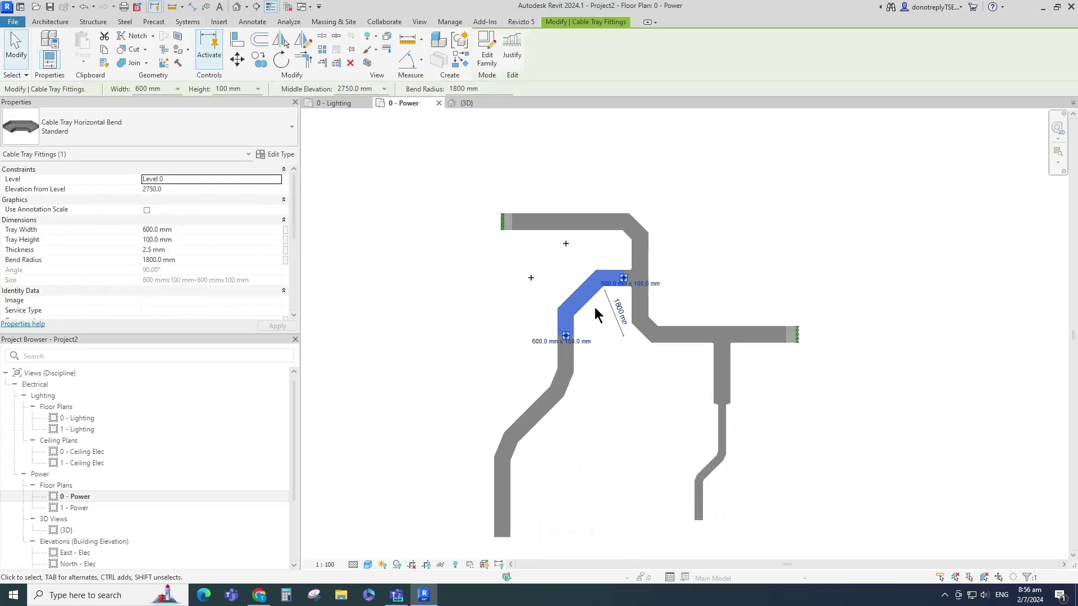
{"action": "scroll", "coordinate": [597, 314], "scroll_direction": "down", "scroll_amount": 1}
{"action": "left_click", "coordinate": [679, 409]}
{"action": "scroll", "coordinate": [566, 278], "scroll_direction": "down", "scroll_amount": 2}
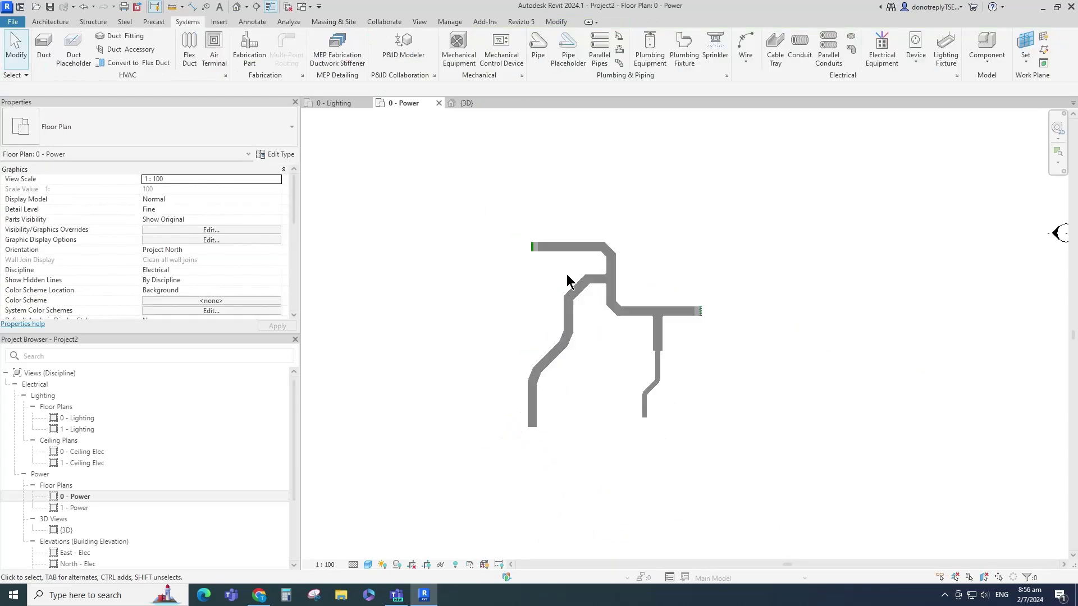
{"action": "left_click_drag", "start_coordinate": [457, 180], "coordinate": [777, 434]}
{"action": "left_click", "coordinate": [467, 103]}
{"action": "key", "text": "Escape"}
{"action": "scroll", "coordinate": [672, 361], "scroll_direction": "up", "scroll_amount": 3}
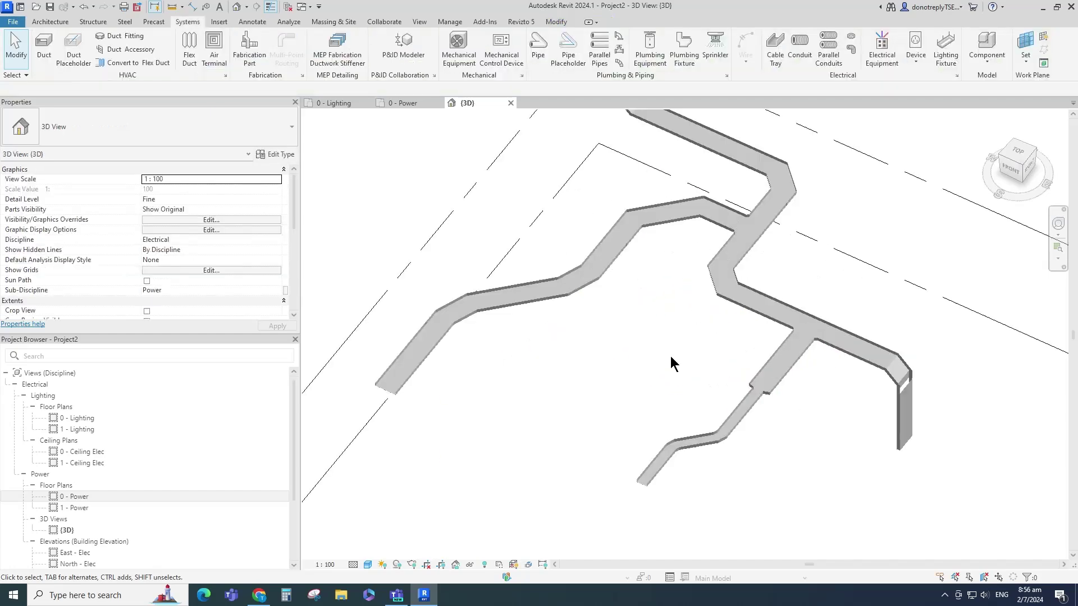
{"action": "left_click", "coordinate": [709, 222]}
{"action": "scroll", "coordinate": [713, 235], "scroll_direction": "up", "scroll_amount": 1}
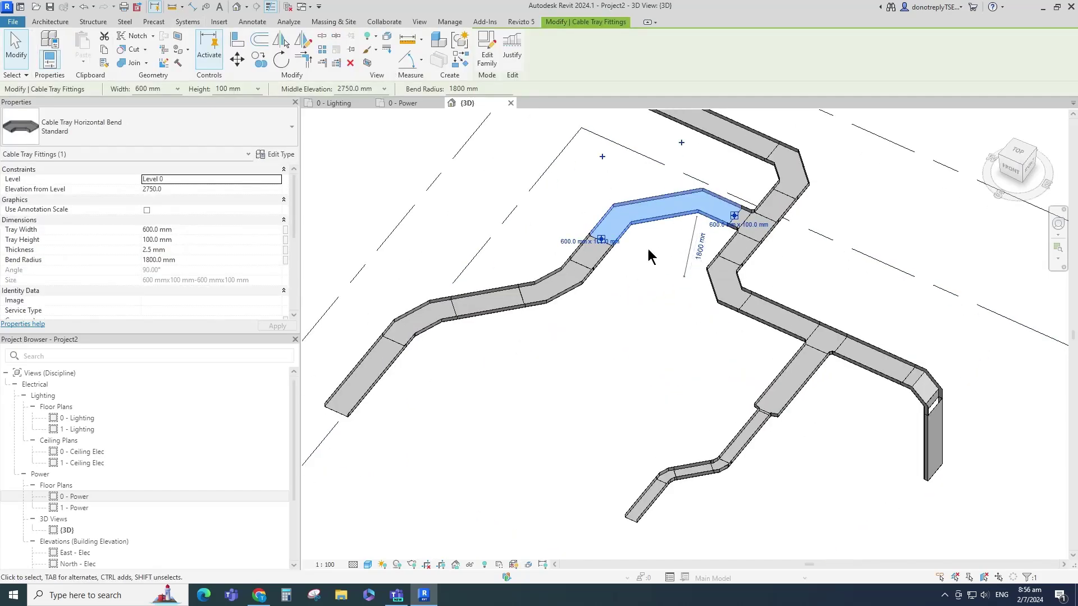
{"action": "key", "text": "Escape"}
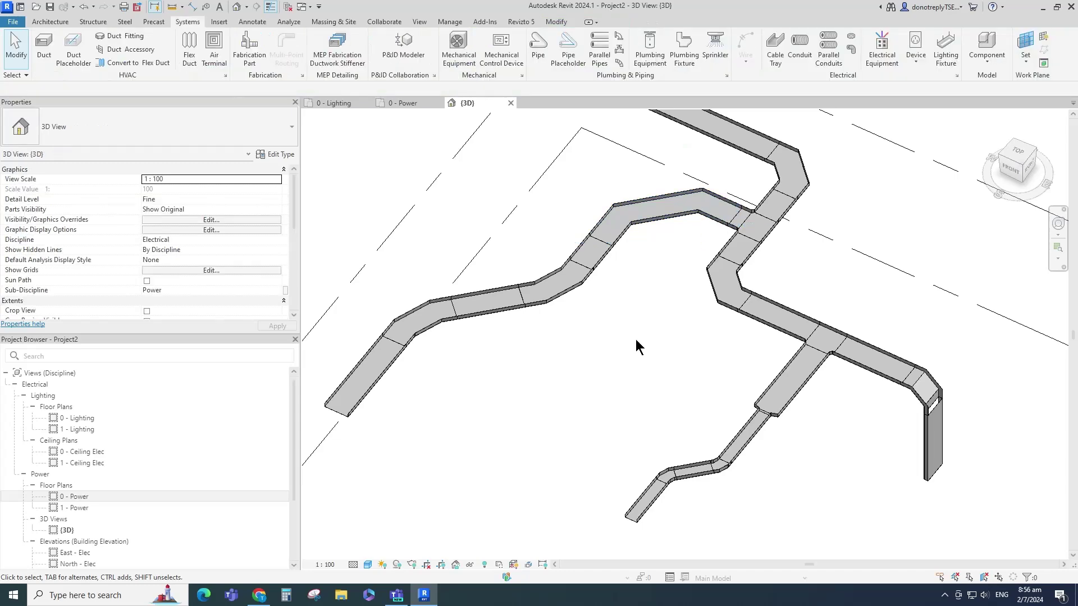
{"action": "scroll", "coordinate": [635, 343], "scroll_direction": "down", "scroll_amount": 5}
{"action": "left_click", "coordinate": [403, 103]}
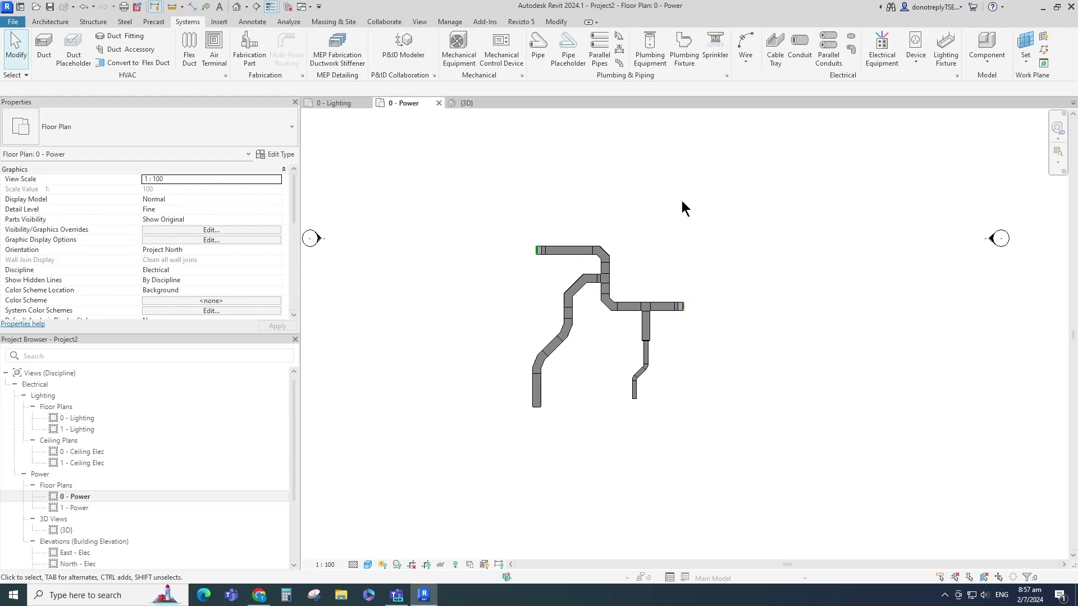
Start a new cable tray and choose the Ladder Cable Tray type.
{"action": "left_click", "coordinate": [776, 42]}
{"action": "left_click", "coordinate": [163, 133]}
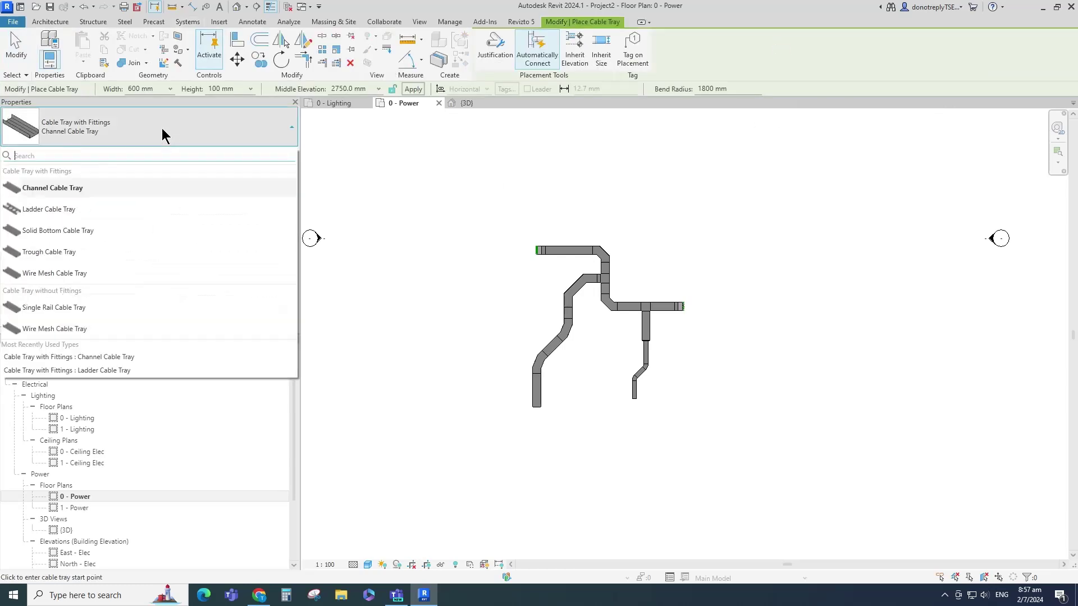
{"action": "left_click", "coordinate": [48, 210]}
{"action": "scroll", "coordinate": [643, 187], "scroll_direction": "up", "scroll_amount": 2}
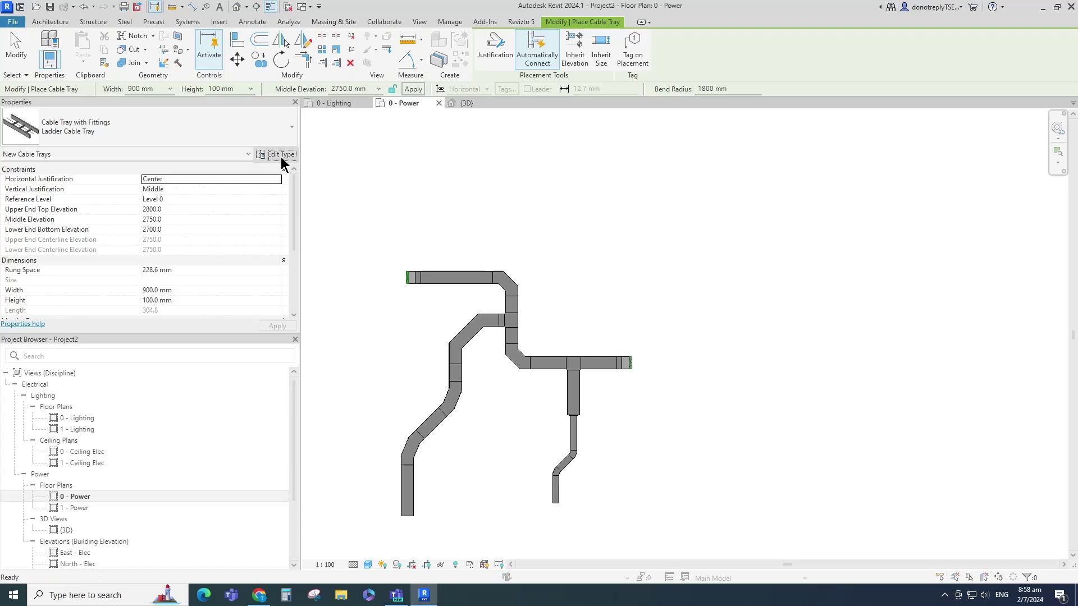
Set the Ladder Cable Tray type's Bend Radius Multiplier to 1 and apply it.
{"action": "left_click", "coordinate": [281, 157]}
{"action": "double_click", "coordinate": [337, 220]}
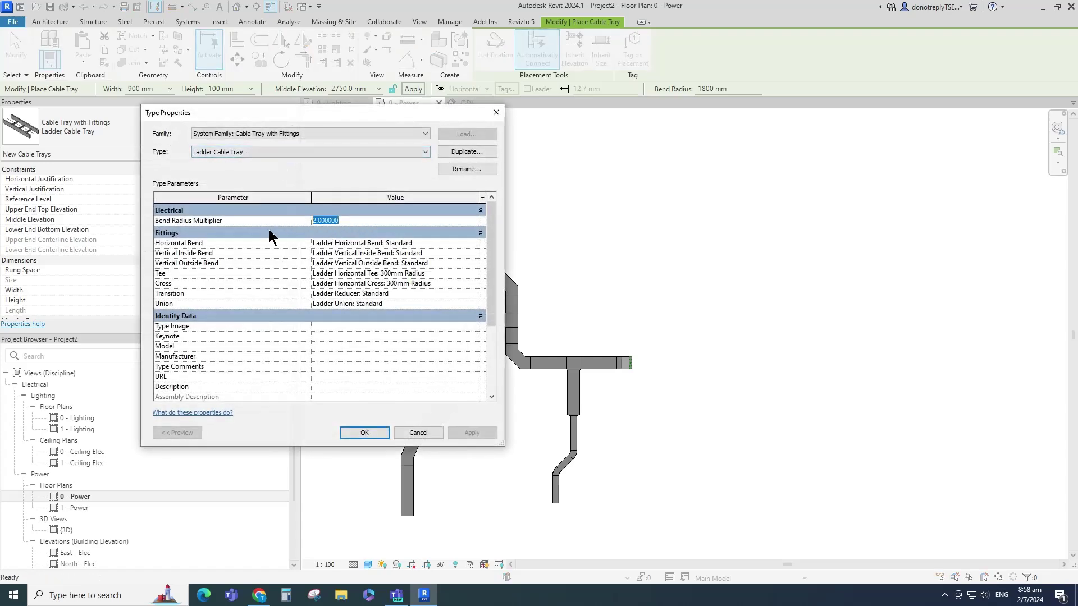
{"action": "type", "text": "1"}
{"action": "left_click", "coordinate": [472, 433]}
{"action": "left_click", "coordinate": [368, 435]}
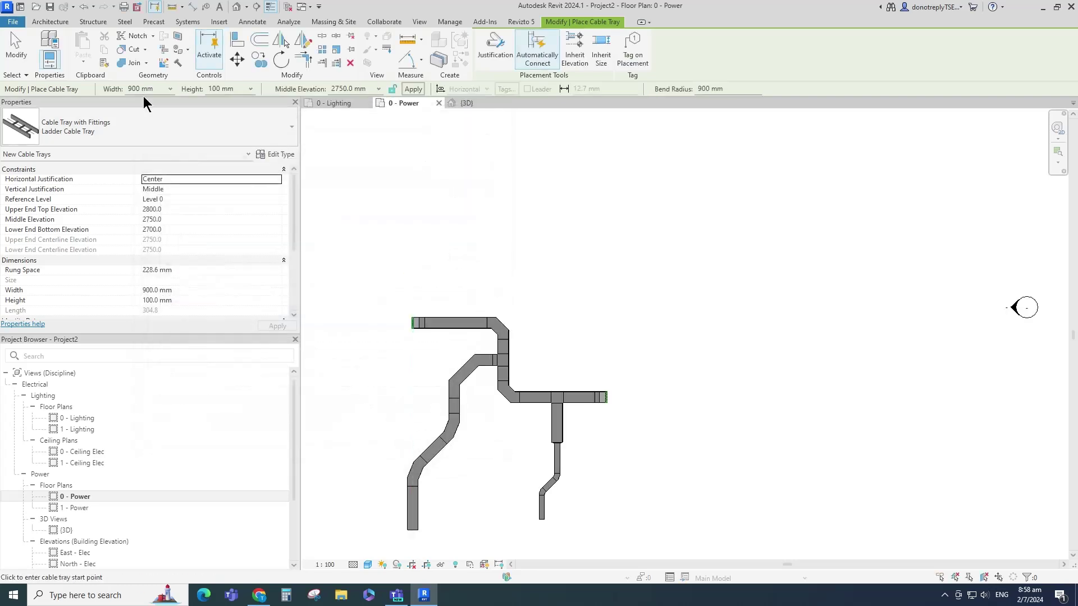
Draw a 900 mm ladder tray run with a downward jog, dropping its right end to 0 mm.
{"action": "left_click", "coordinate": [168, 88]}
{"action": "left_click", "coordinate": [137, 235]}
{"action": "left_click", "coordinate": [412, 261]}
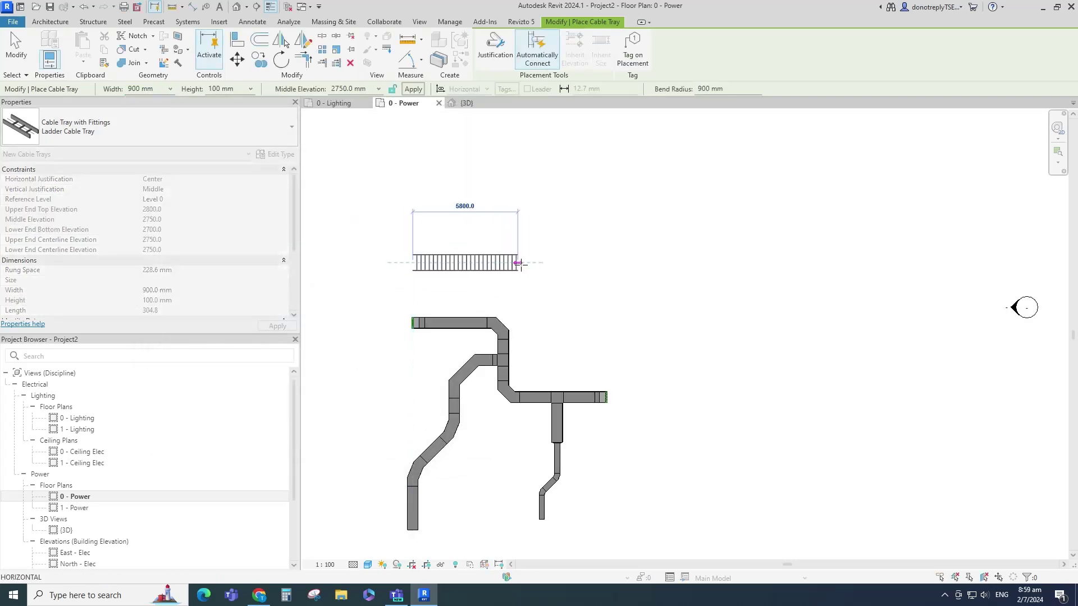
{"action": "left_click", "coordinate": [542, 262]}
{"action": "left_click", "coordinate": [541, 354]}
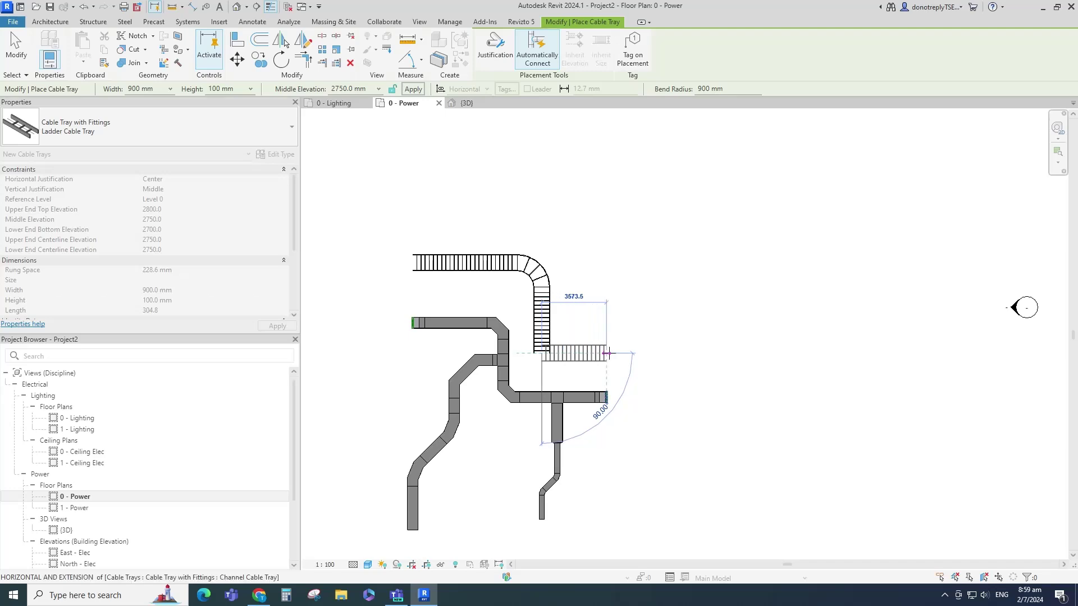
{"action": "left_click", "coordinate": [608, 354]}
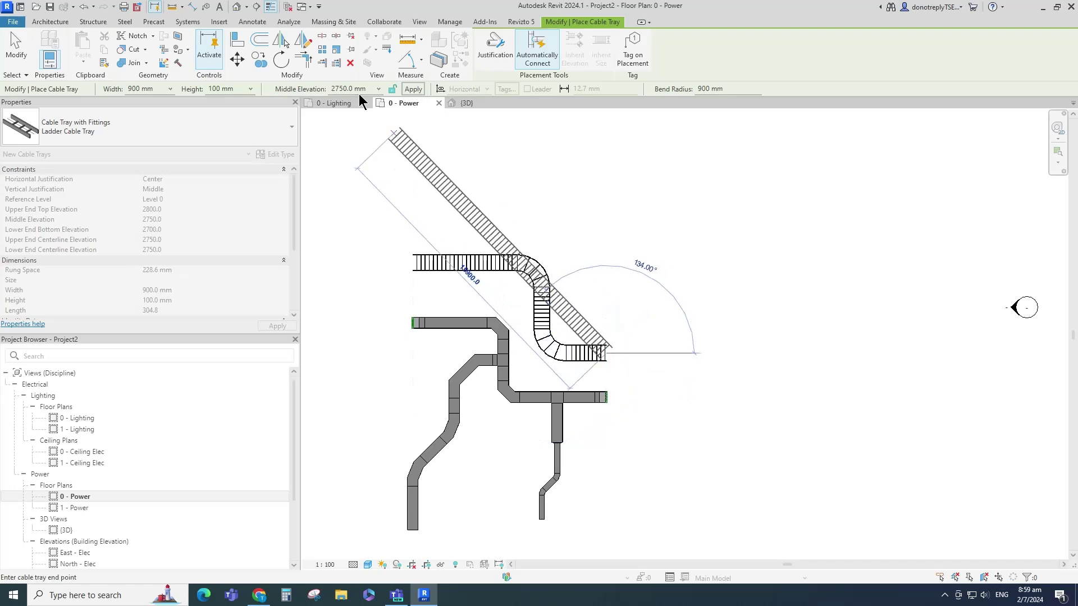
{"action": "left_click", "coordinate": [378, 89]}
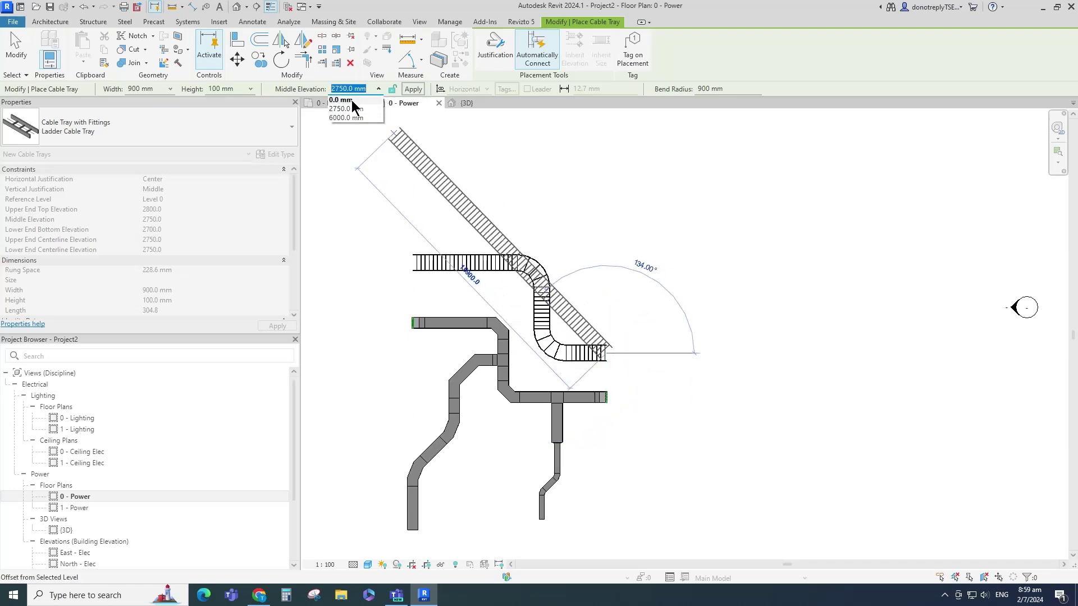
{"action": "left_click", "coordinate": [343, 101]}
{"action": "left_click", "coordinate": [414, 88]}
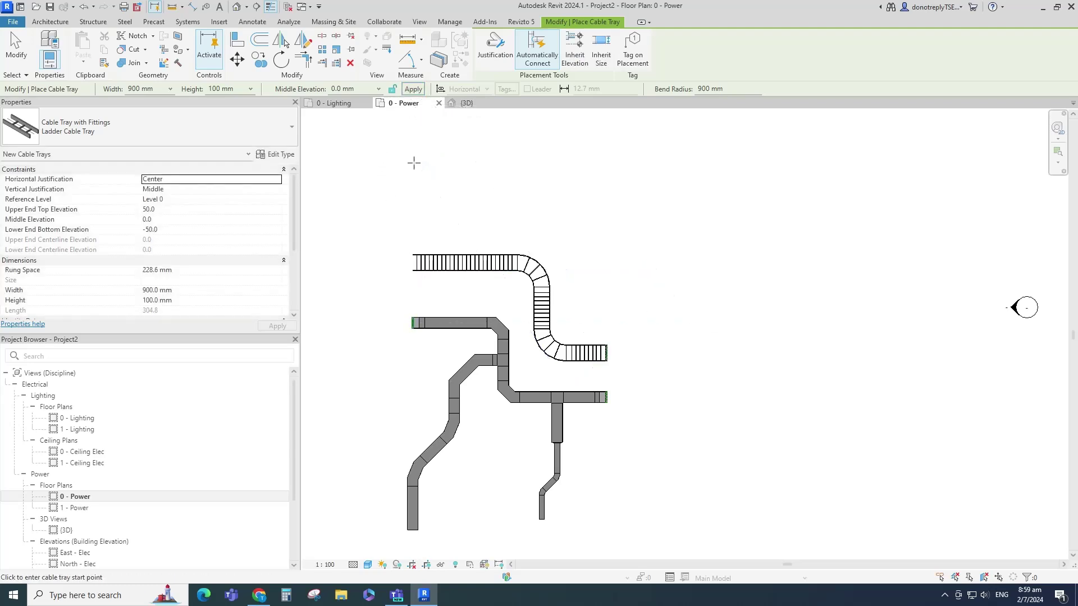
Add a 6000 mm rise at the ladder run's left end using Create Similar.
{"action": "key", "text": "Escape"}
{"action": "left_click", "coordinate": [450, 260]}
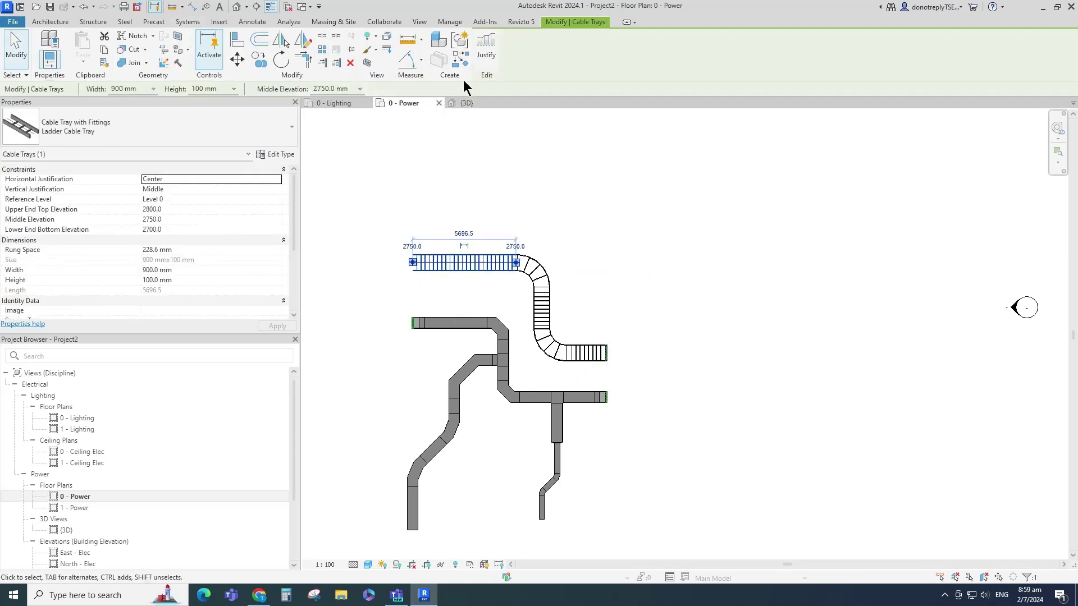
{"action": "left_click", "coordinate": [461, 59]}
{"action": "left_click", "coordinate": [414, 261]}
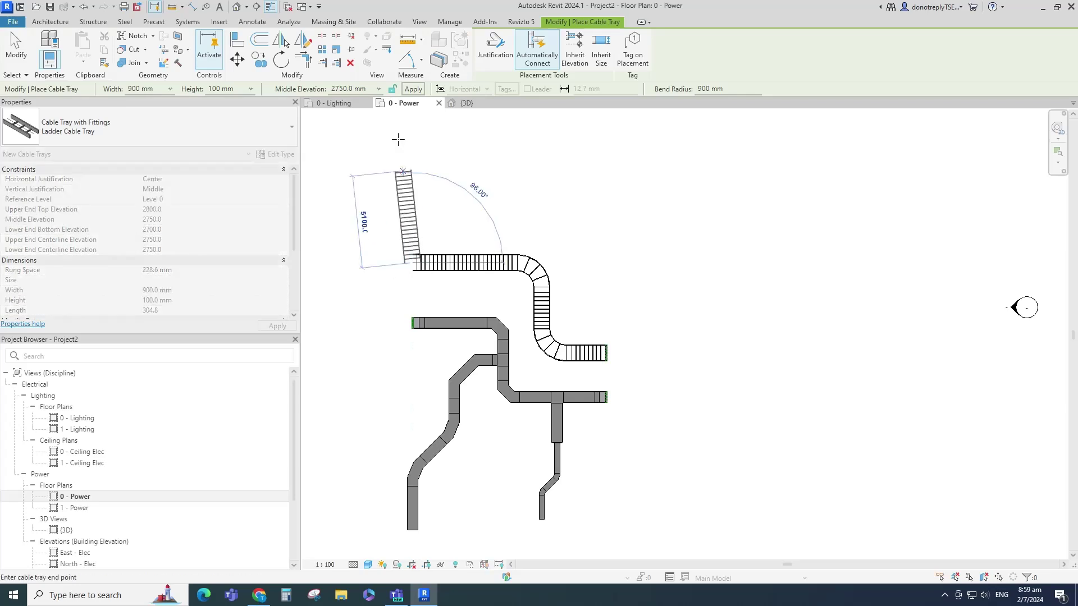
{"action": "left_click", "coordinate": [379, 89]}
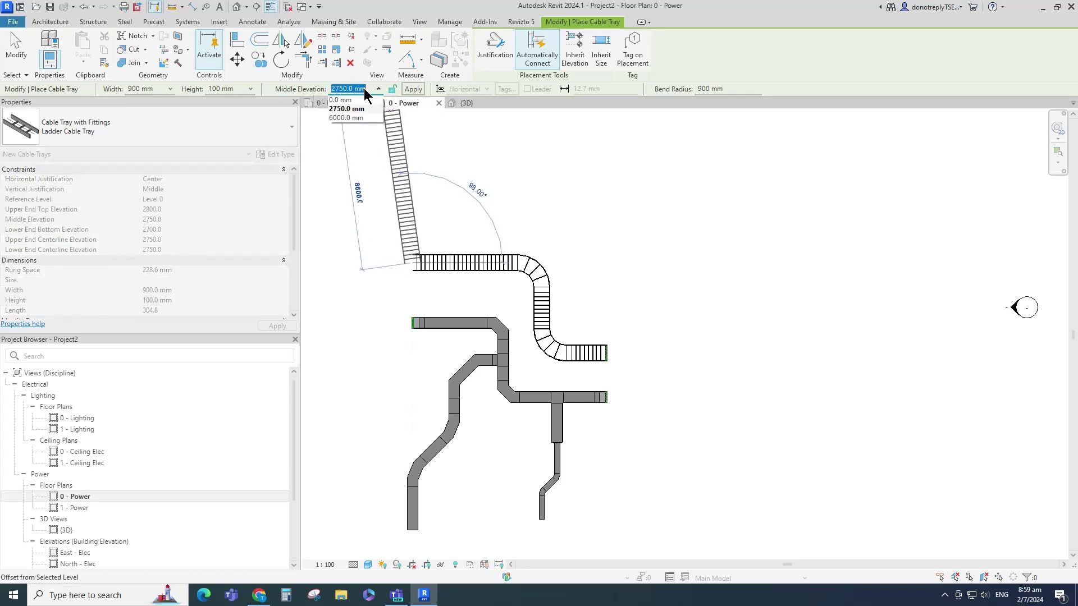
{"action": "left_click", "coordinate": [349, 119]}
{"action": "key", "text": "Escape"}
{"action": "key", "text": "Escape"}
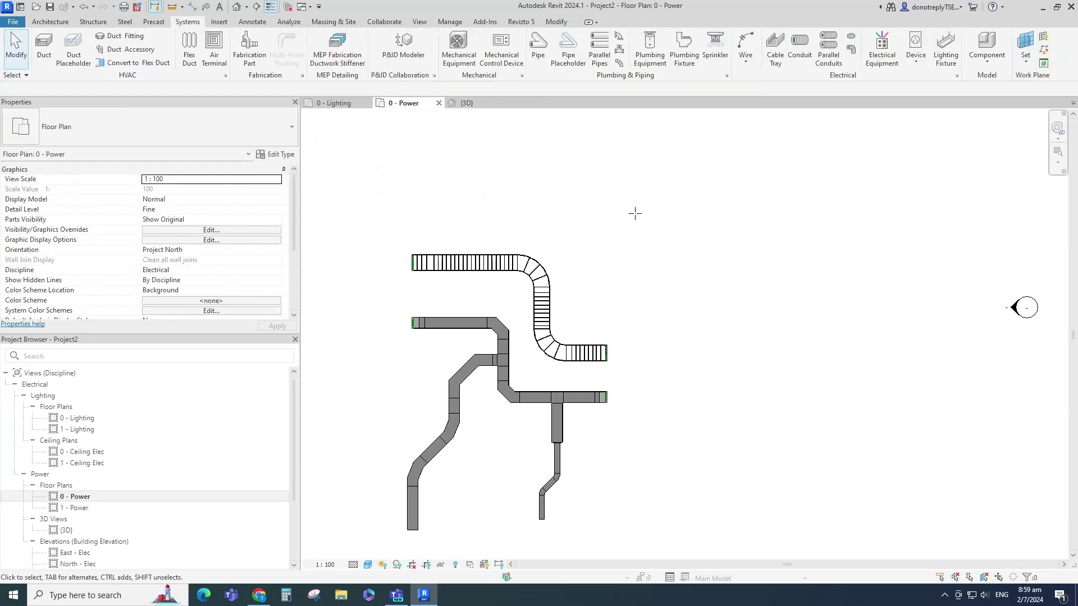
{"action": "scroll", "coordinate": [599, 260], "scroll_direction": "down", "scroll_amount": 3}
Window-select all cable tray runs and open a {3D} view cropped to them.
{"action": "left_click_drag", "start_coordinate": [473, 199], "coordinate": [660, 459]}
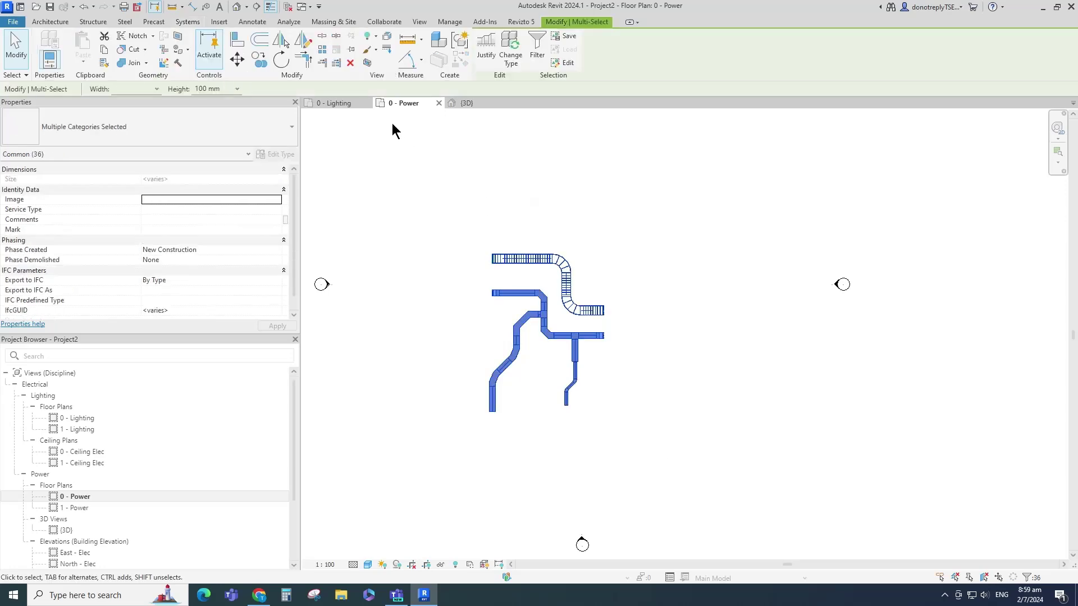
{"action": "left_click", "coordinate": [368, 63]}
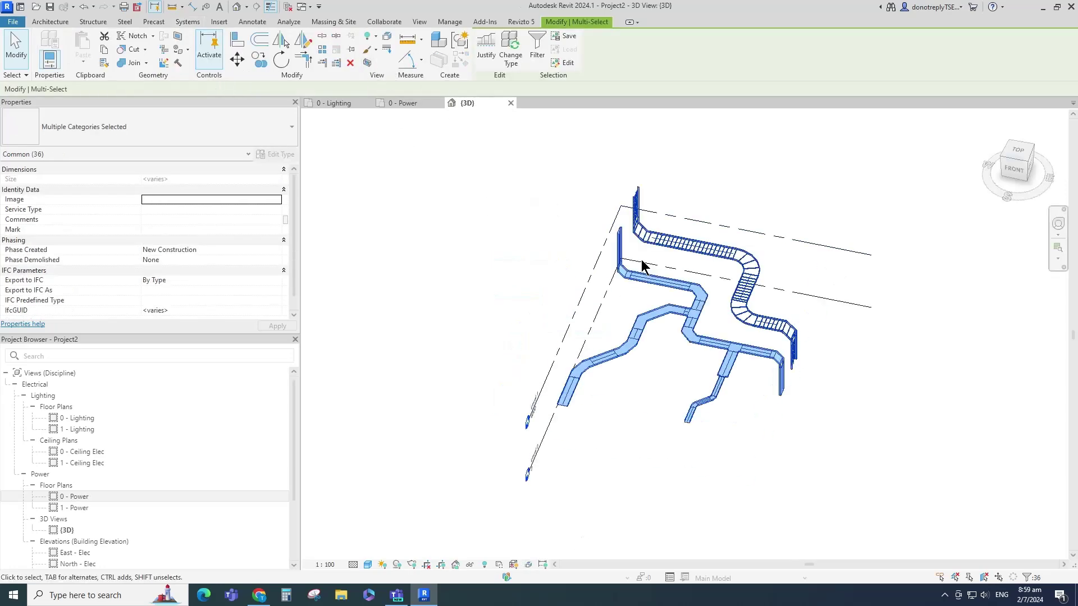
{"action": "left_click", "coordinate": [942, 464]}
{"action": "scroll", "coordinate": [844, 325], "scroll_direction": "up", "scroll_amount": 5}
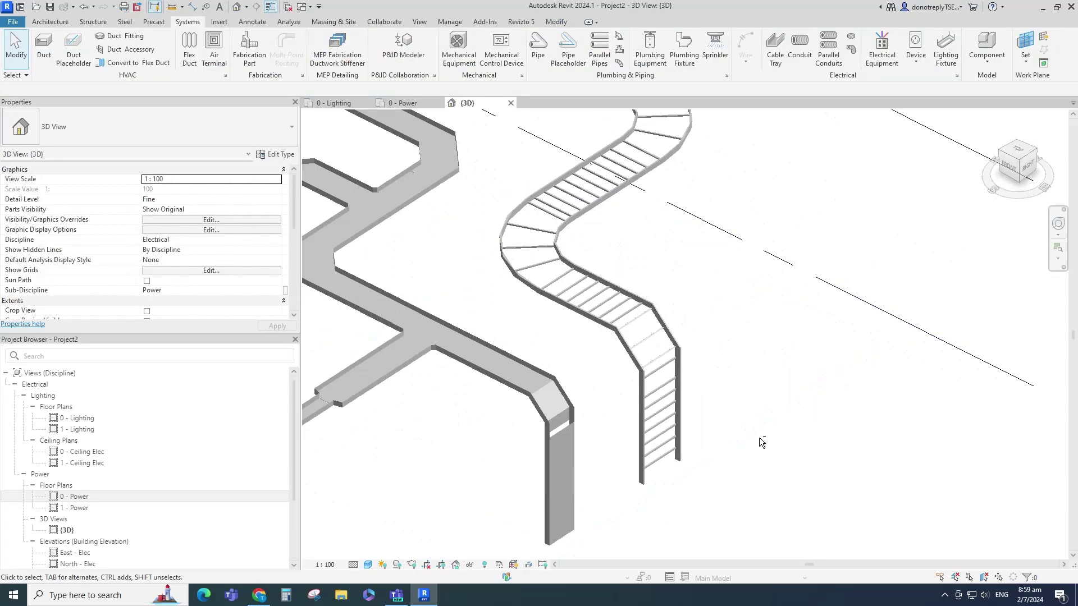
Inspect the ladder bend fitting types, including the Ladder Vertical Inside Bend, while orbiting.
{"action": "left_click", "coordinate": [639, 396]}
{"action": "scroll", "coordinate": [699, 390], "scroll_direction": "up", "scroll_amount": 3}
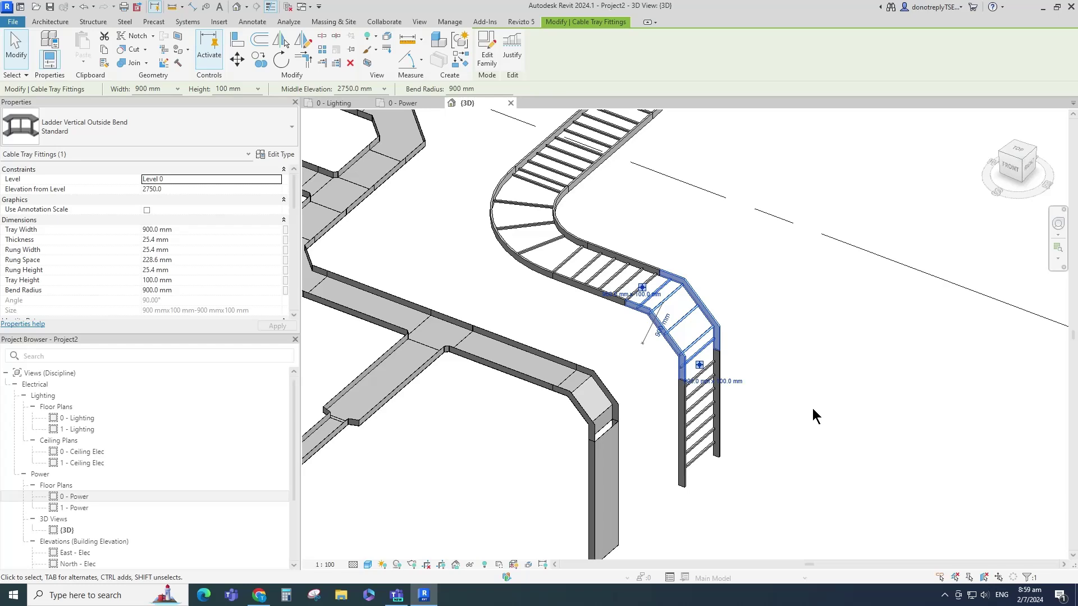
{"action": "left_click", "coordinate": [118, 127]}
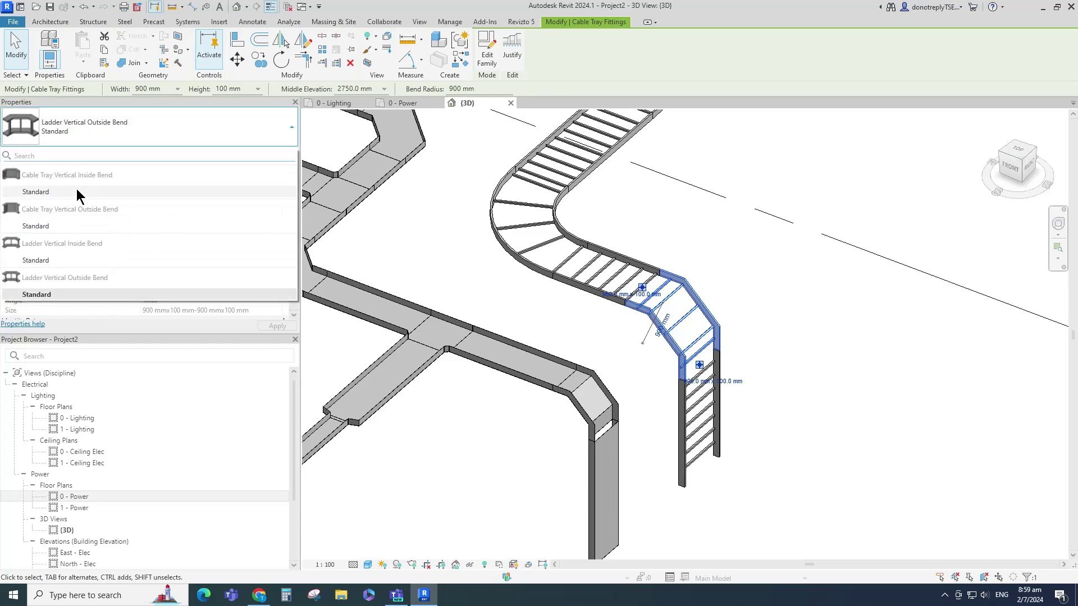
{"action": "left_click", "coordinate": [99, 290]}
{"action": "left_click", "coordinate": [781, 396]}
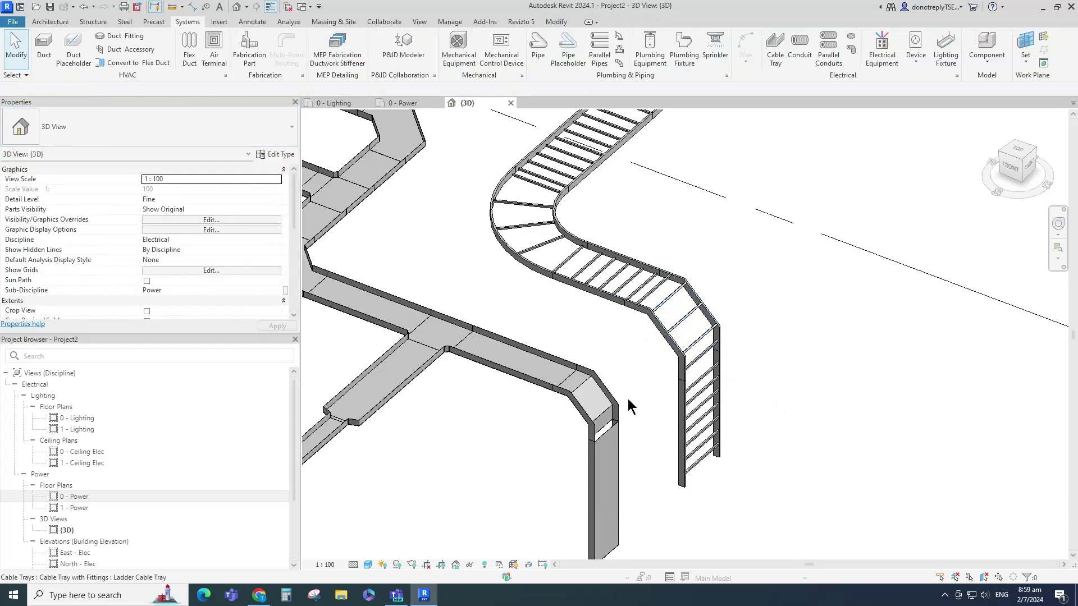
{"action": "middle_click_drag", "start_coordinate": [627, 399], "coordinate": [443, 323], "text": "shift"}
{"action": "left_click", "coordinate": [677, 331]}
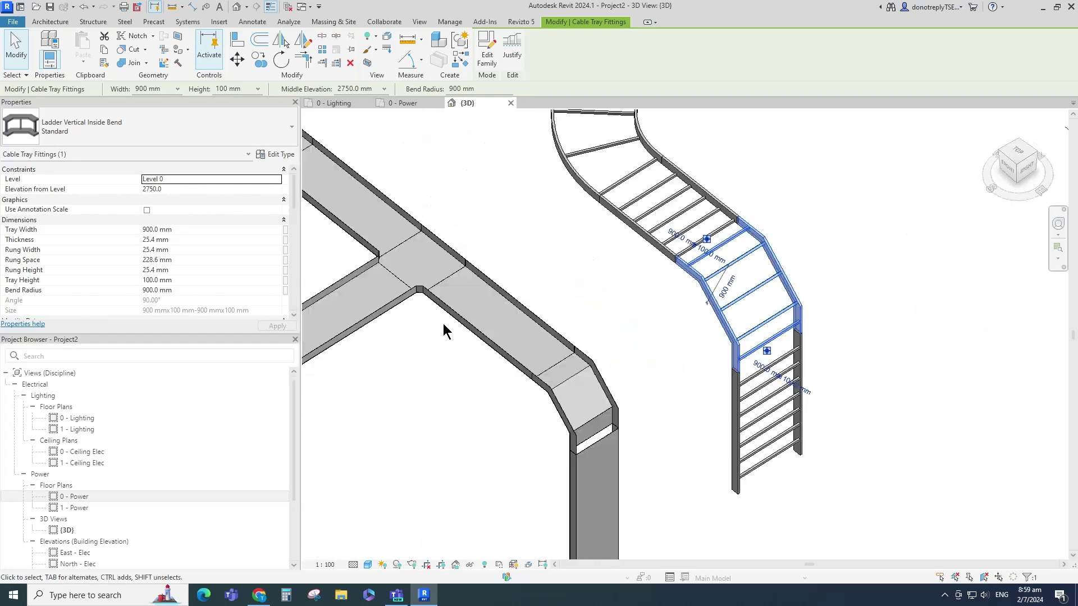
{"action": "left_click", "coordinate": [80, 141]}
{"action": "left_click", "coordinate": [80, 141]}
{"action": "left_click", "coordinate": [881, 414]}
{"action": "middle_click_drag", "start_coordinate": [881, 413], "coordinate": [373, 173], "text": "shift"}
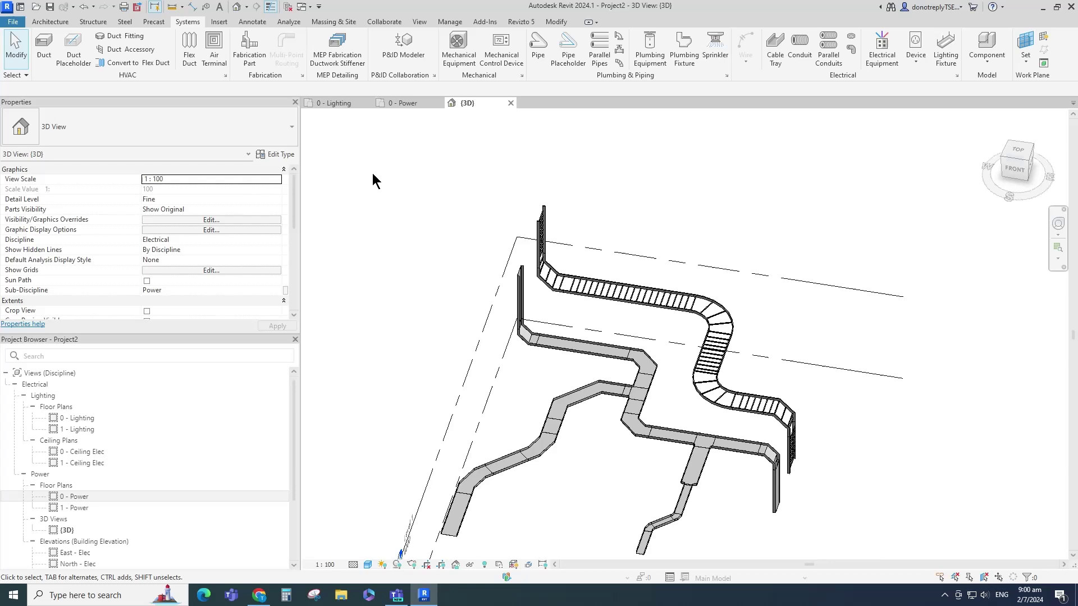
In the 0 - Power plan, draw a 600 mm ladder tray branch forming a tee on the top run.
{"action": "left_click", "coordinate": [400, 103]}
{"action": "key", "text": "c"}
{"action": "key", "text": "t"}
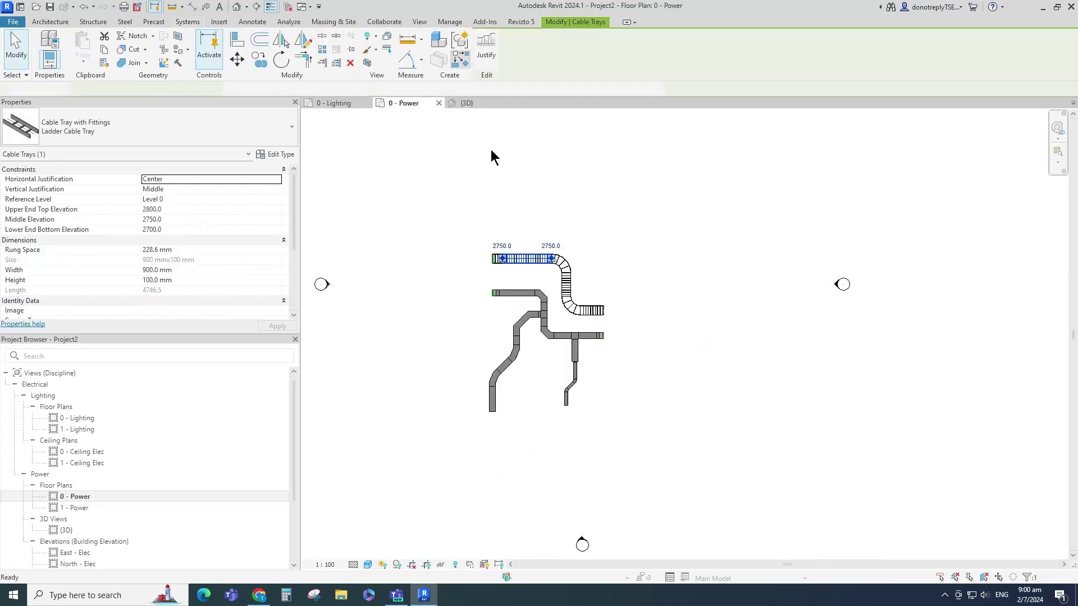
{"action": "scroll", "coordinate": [531, 262], "scroll_direction": "up", "scroll_amount": 2}
{"action": "left_click", "coordinate": [524, 260]}
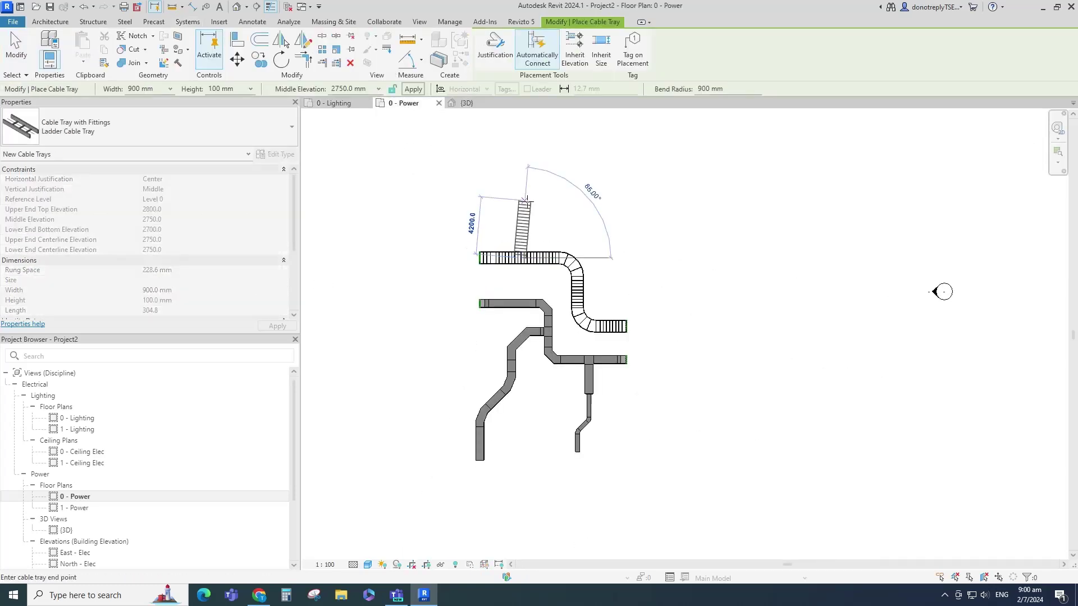
{"action": "left_click", "coordinate": [170, 89]}
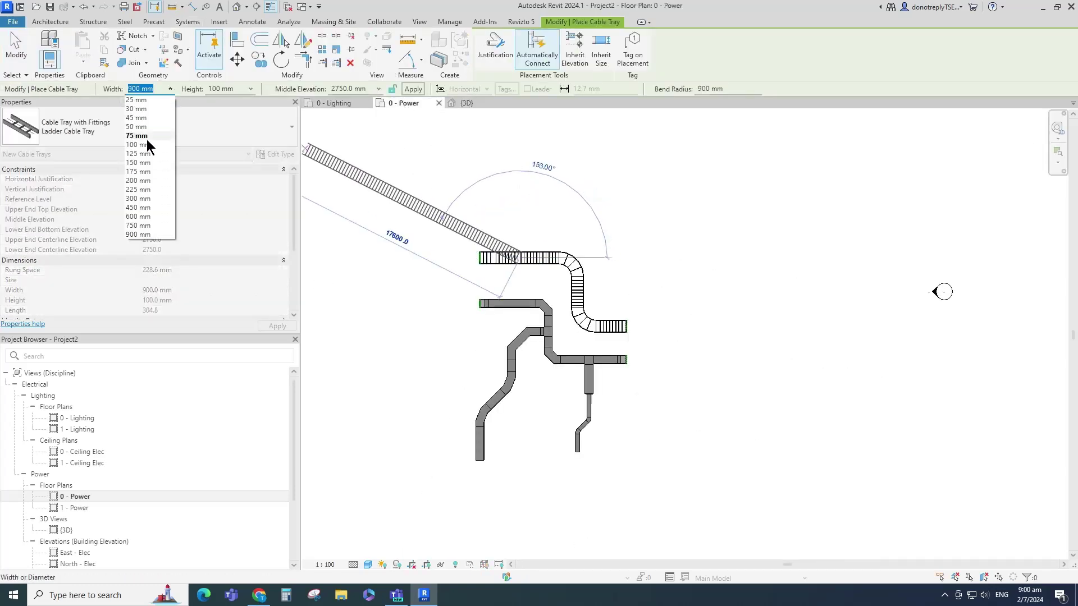
{"action": "left_click", "coordinate": [138, 216]}
{"action": "scroll", "coordinate": [520, 222], "scroll_direction": "up", "scroll_amount": 4}
{"action": "left_click", "coordinate": [520, 223]}
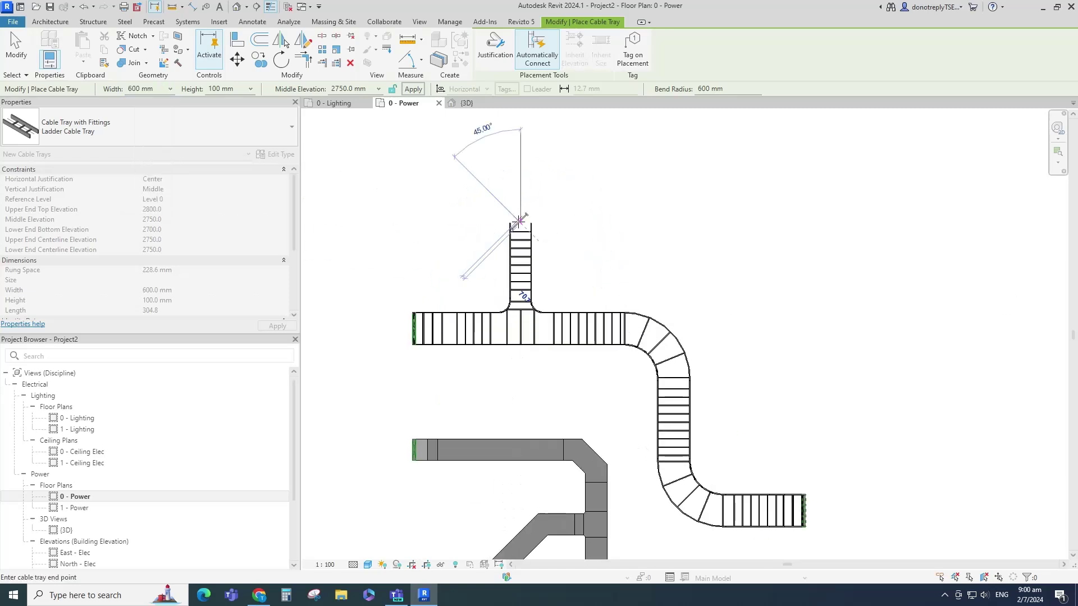
{"action": "scroll", "coordinate": [519, 208], "scroll_direction": "up", "scroll_amount": 3}
Continue the branch at 300 mm width with a 45° leg ending in a horizontal stretch.
{"action": "left_click", "coordinate": [168, 89]}
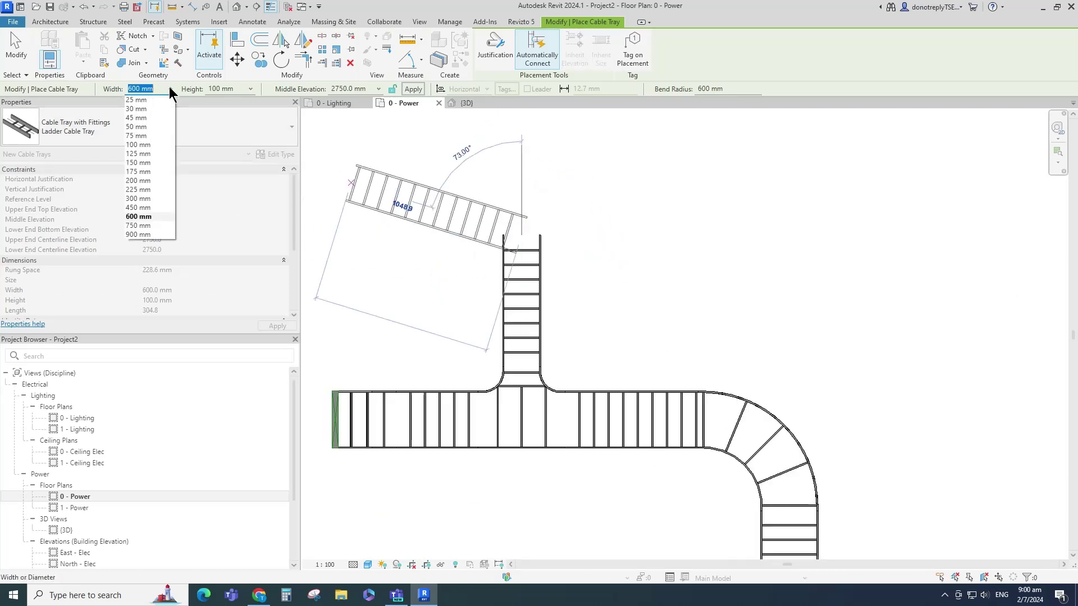
{"action": "left_click", "coordinate": [144, 198]}
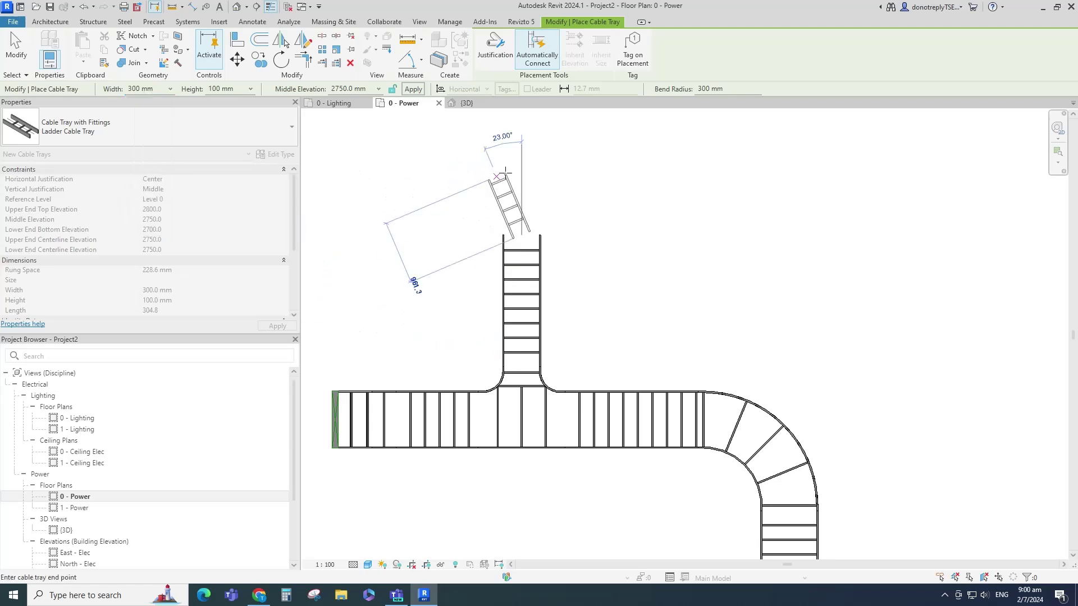
{"action": "left_click", "coordinate": [522, 134]}
{"action": "scroll", "coordinate": [553, 158], "scroll_direction": "down", "scroll_amount": 3}
{"action": "scroll", "coordinate": [555, 146], "scroll_direction": "up", "scroll_amount": 3}
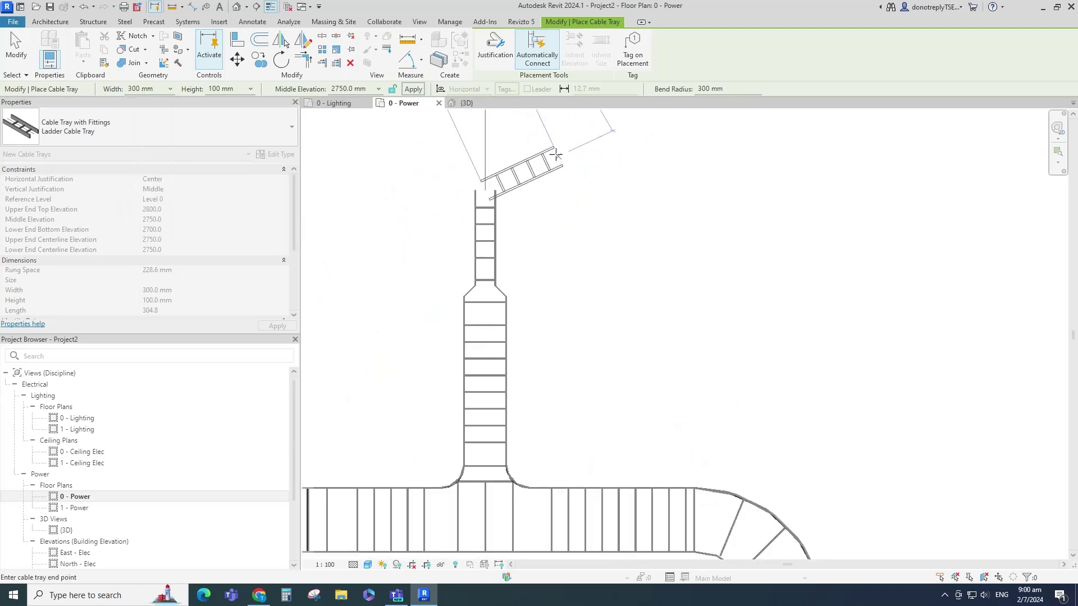
{"action": "scroll", "coordinate": [556, 135], "scroll_direction": "down", "scroll_amount": 1}
{"action": "scroll", "coordinate": [556, 134], "scroll_direction": "down", "scroll_amount": 2}
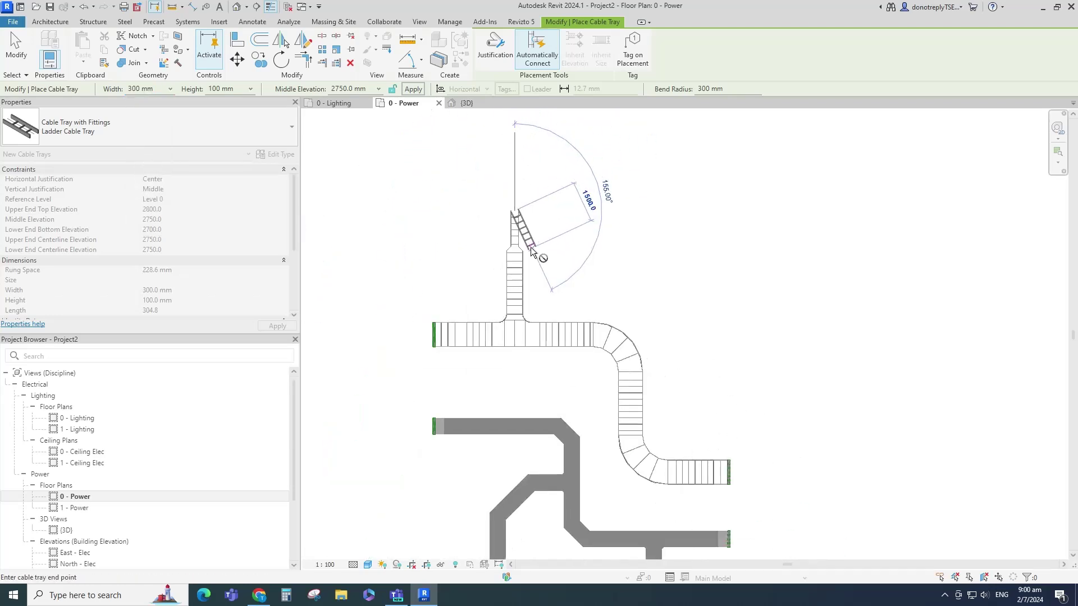
{"action": "left_click", "coordinate": [555, 195]}
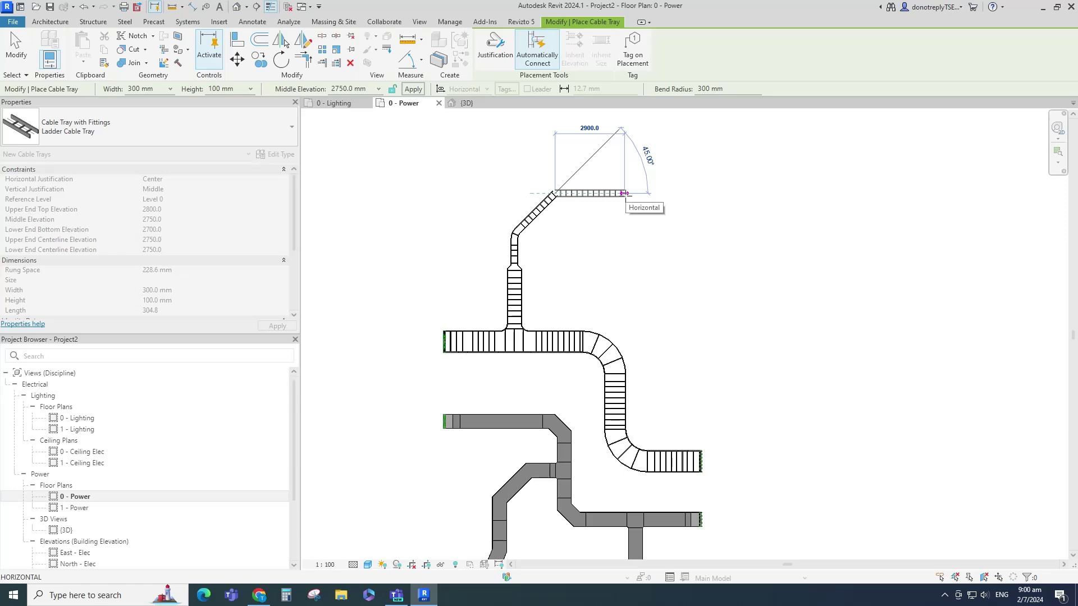
{"action": "left_click", "coordinate": [643, 209]}
{"action": "key", "text": "Escape"}
Select the cable tray tee, then window-select all the trays in the plan.
{"action": "key", "text": "Escape"}
{"action": "scroll", "coordinate": [551, 295], "scroll_direction": "up", "scroll_amount": 3}
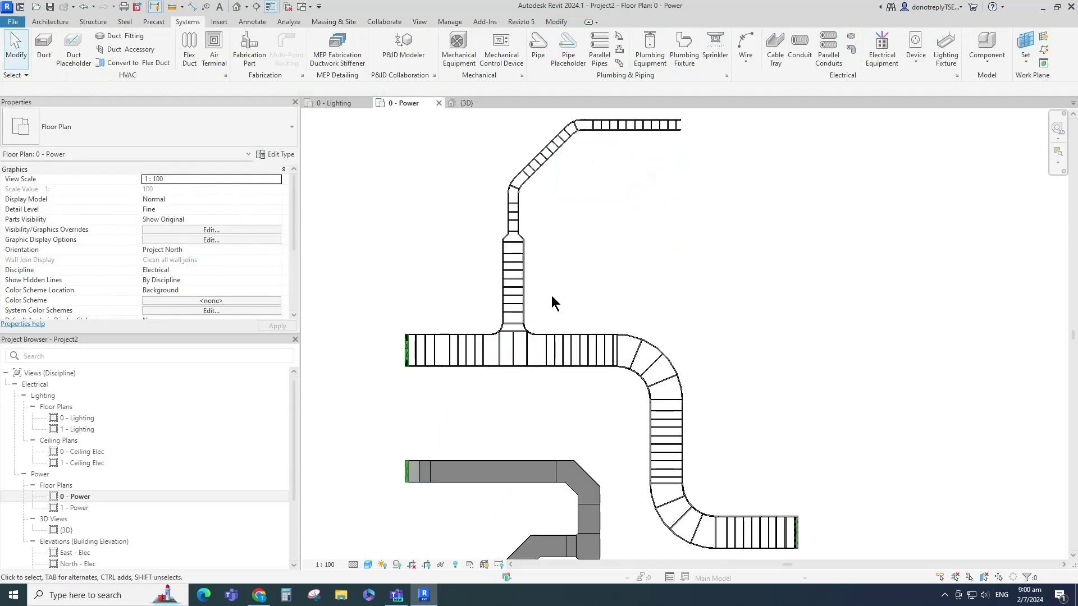
{"action": "left_click", "coordinate": [514, 337]}
{"action": "scroll", "coordinate": [564, 239], "scroll_direction": "down", "scroll_amount": 3}
{"action": "key", "text": "Escape"}
{"action": "scroll", "coordinate": [548, 224], "scroll_direction": "down", "scroll_amount": 2}
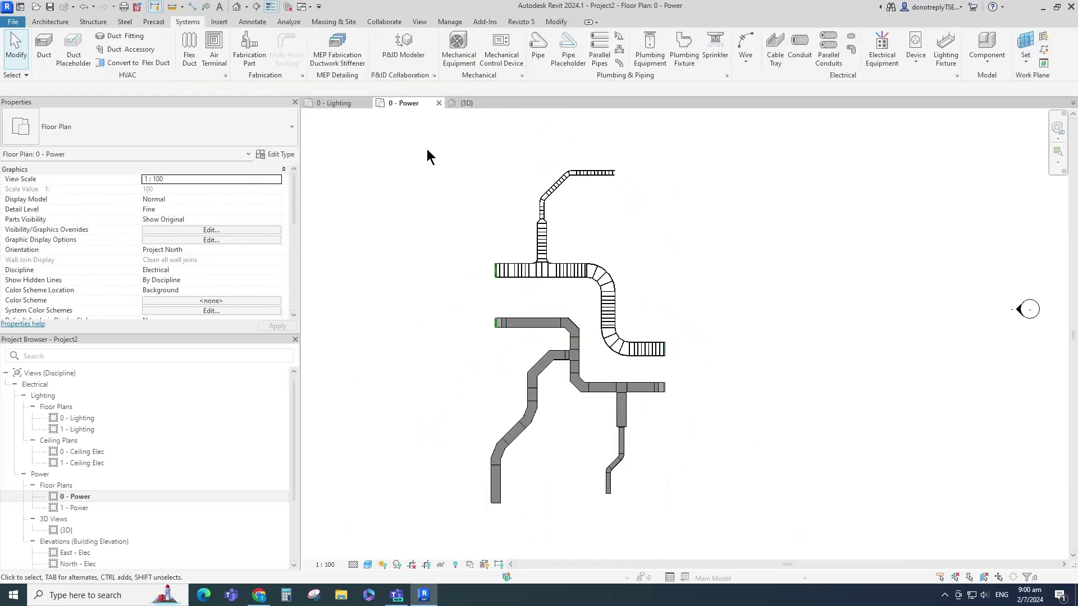
{"action": "left_click_drag", "start_coordinate": [428, 156], "coordinate": [688, 520]}
{"action": "key", "text": "ctrl+Tab"}
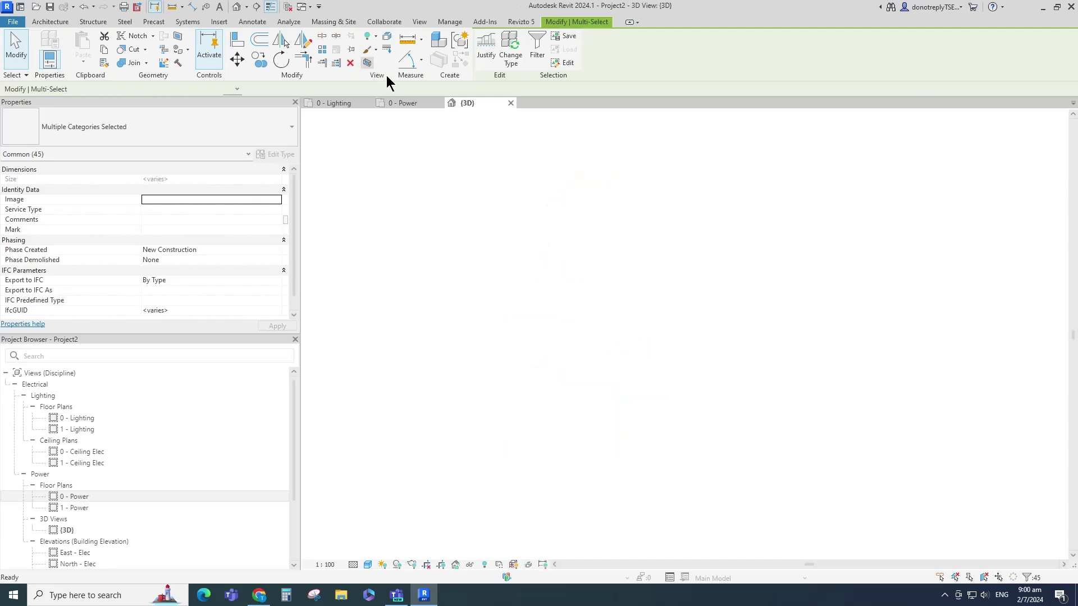
{"action": "scroll", "coordinate": [854, 253], "scroll_direction": "up", "scroll_amount": 5}
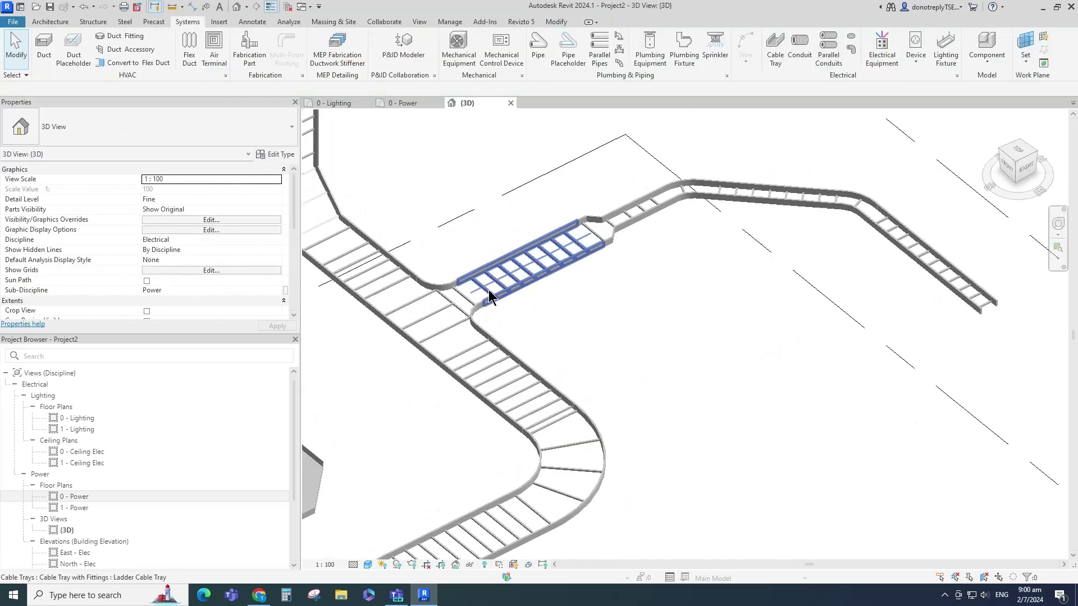
{"action": "scroll", "coordinate": [651, 222], "scroll_direction": "down", "scroll_amount": 6}
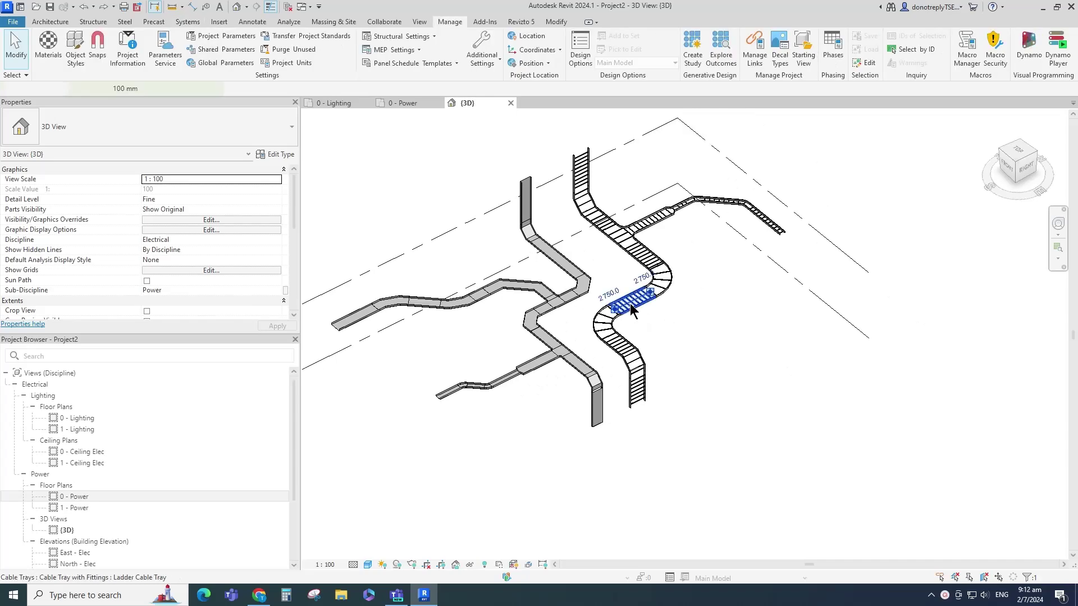
{"action": "left_click", "coordinate": [634, 300]}
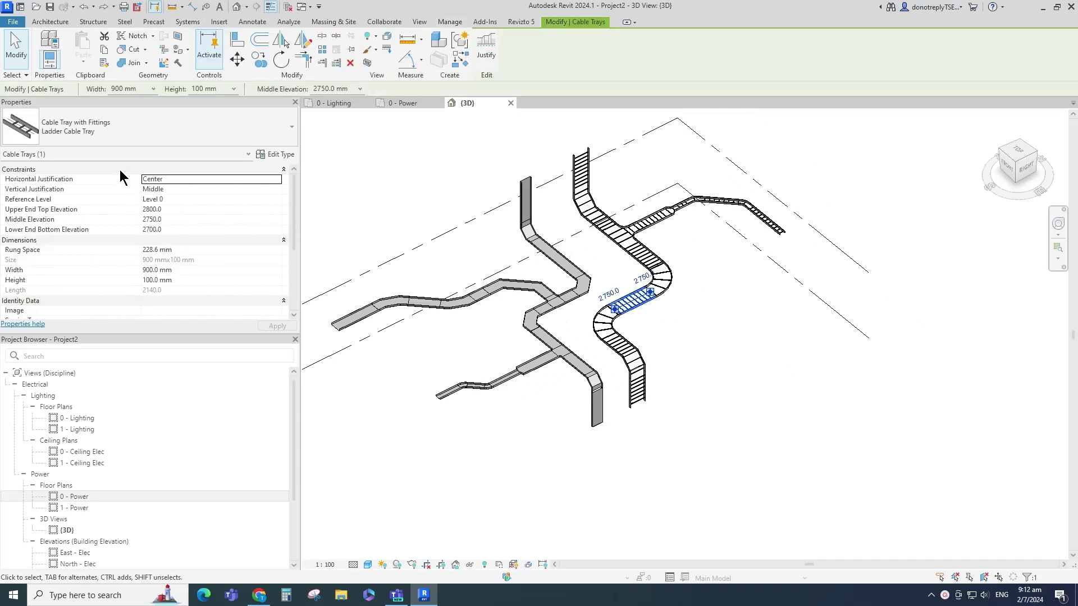
{"action": "left_click", "coordinate": [154, 88]}
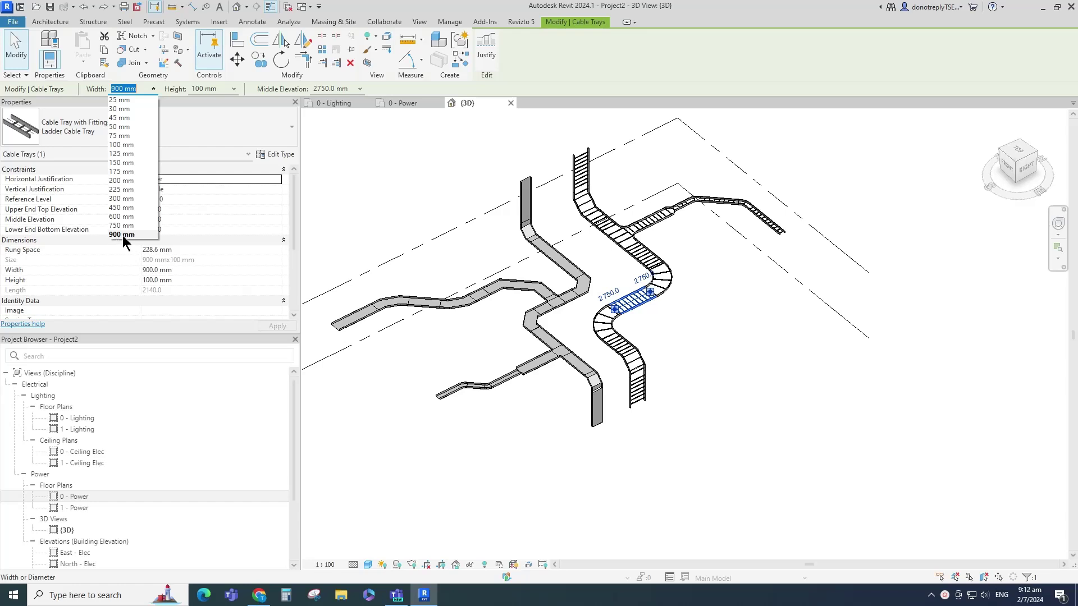
{"action": "left_click", "coordinate": [698, 284]}
Add a 1000 mm size to the Cable Tray Size list in Electrical Settings.
{"action": "left_click", "coordinate": [700, 285]}
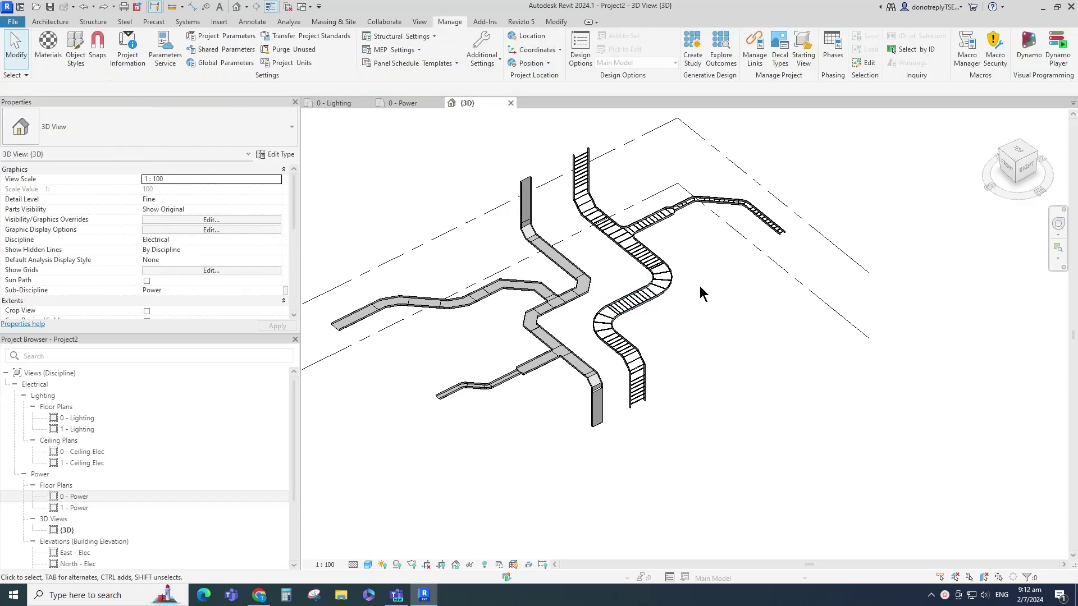
{"action": "left_click", "coordinate": [418, 50]}
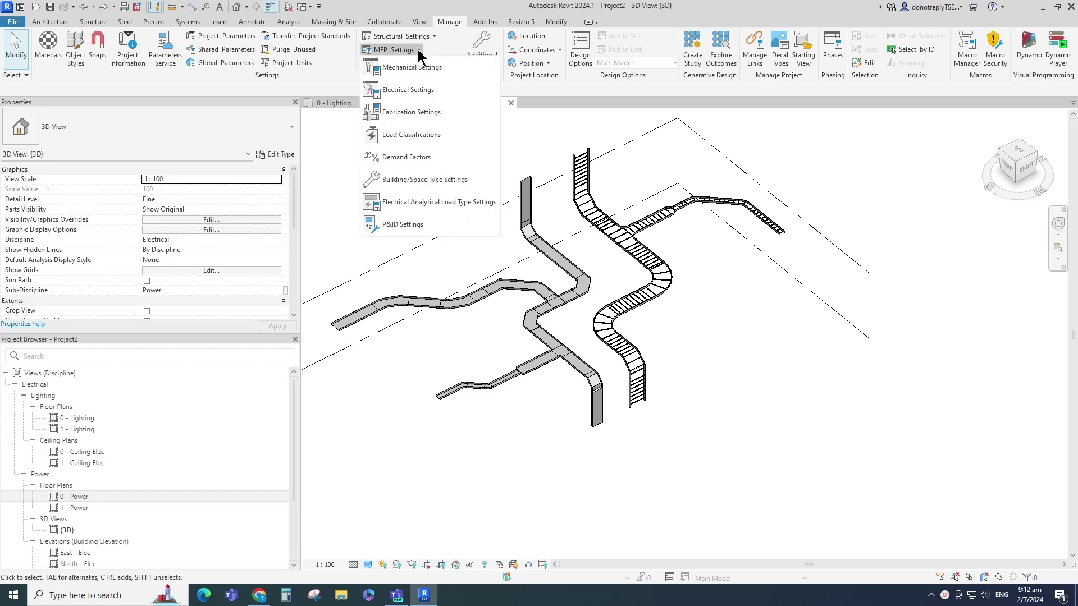
{"action": "left_click", "coordinate": [402, 89]}
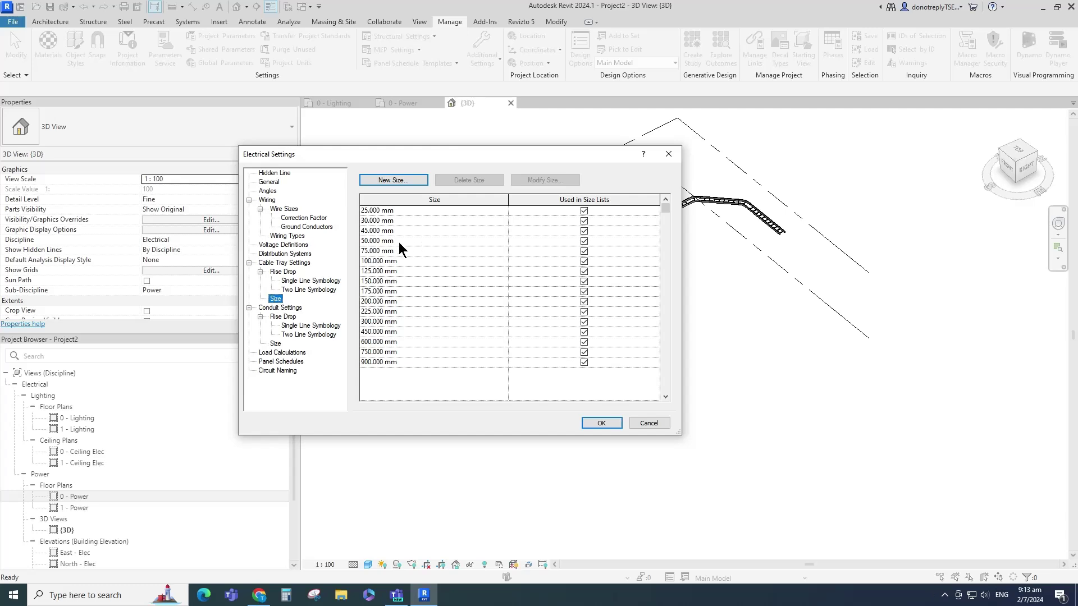
{"action": "left_click", "coordinate": [280, 262]}
{"action": "left_click", "coordinate": [276, 298]}
{"action": "left_click", "coordinate": [391, 180]}
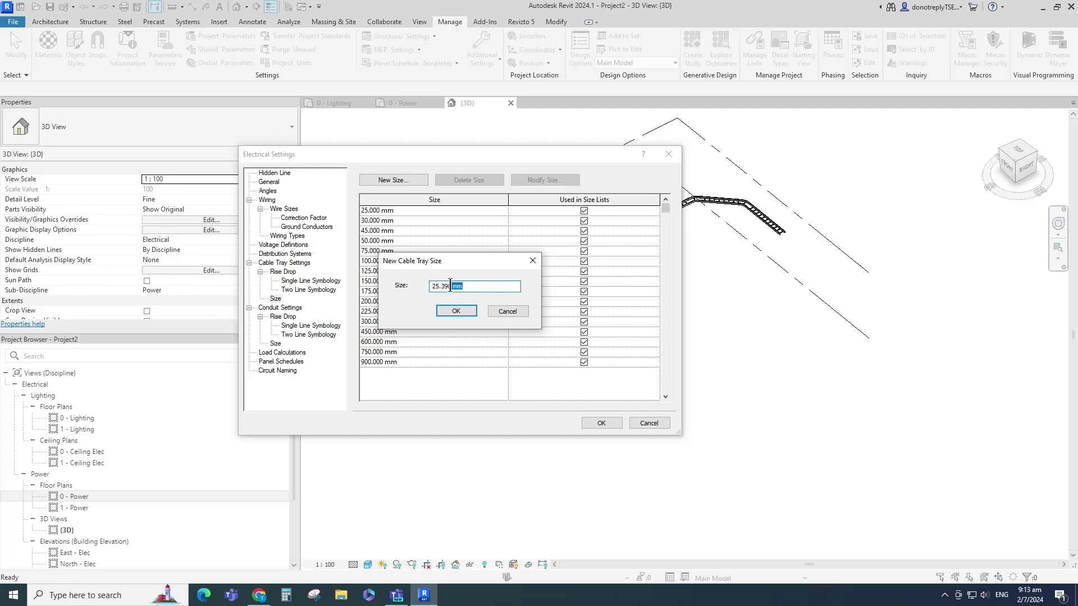
{"action": "type", "text": "1000"}
{"action": "left_click", "coordinate": [446, 313]}
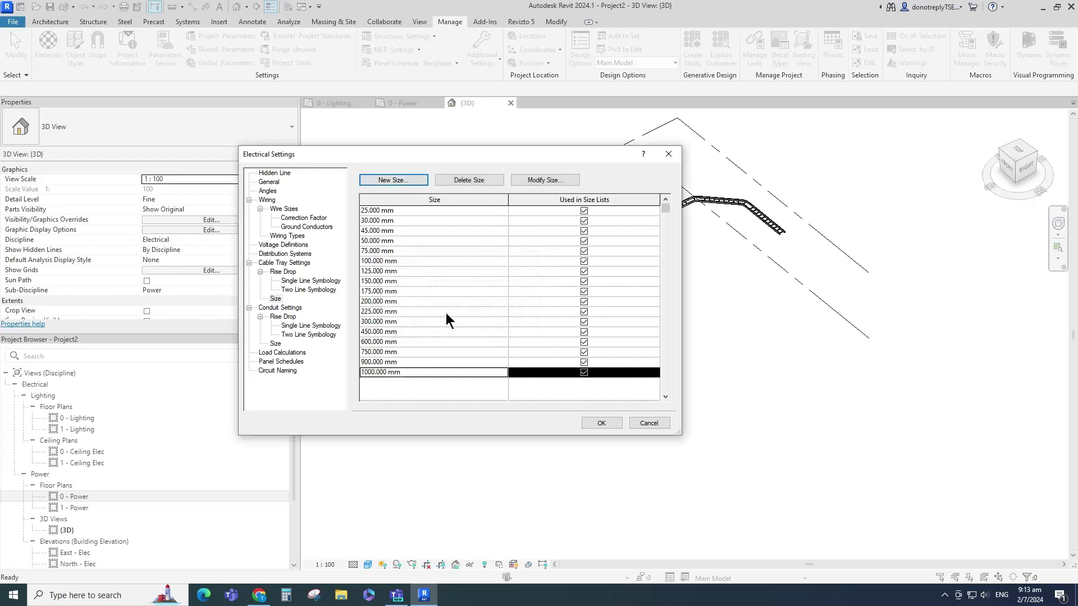
Add a 1200 mm cable tray size, keep 1000 mm used in size lists, and apply.
{"action": "key", "text": "Return"}
{"action": "type", "text": "12"}
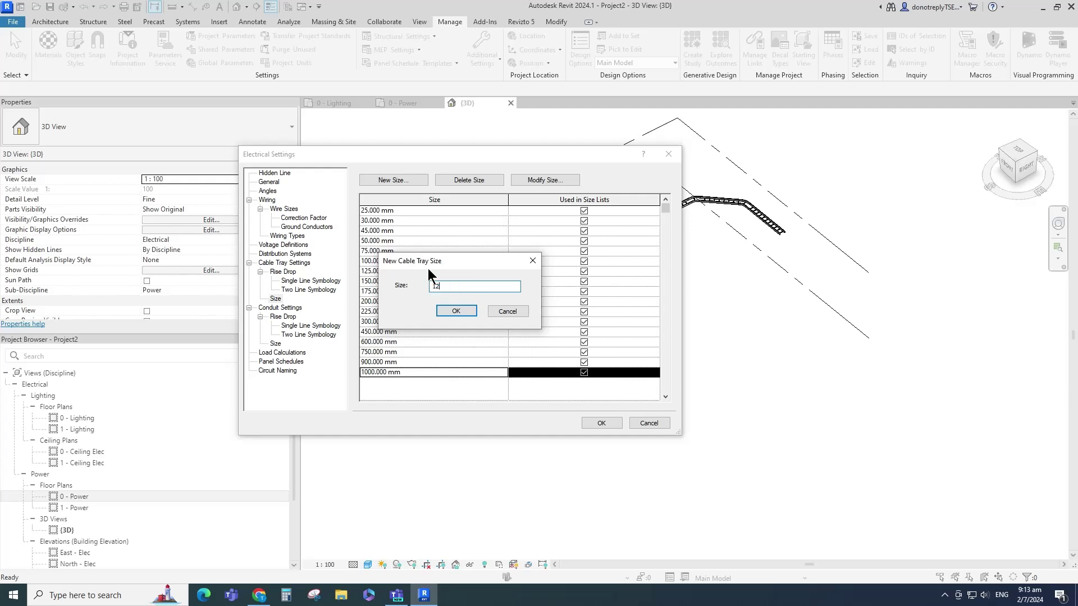
{"action": "type", "text": "00"}
{"action": "left_click", "coordinate": [457, 312]}
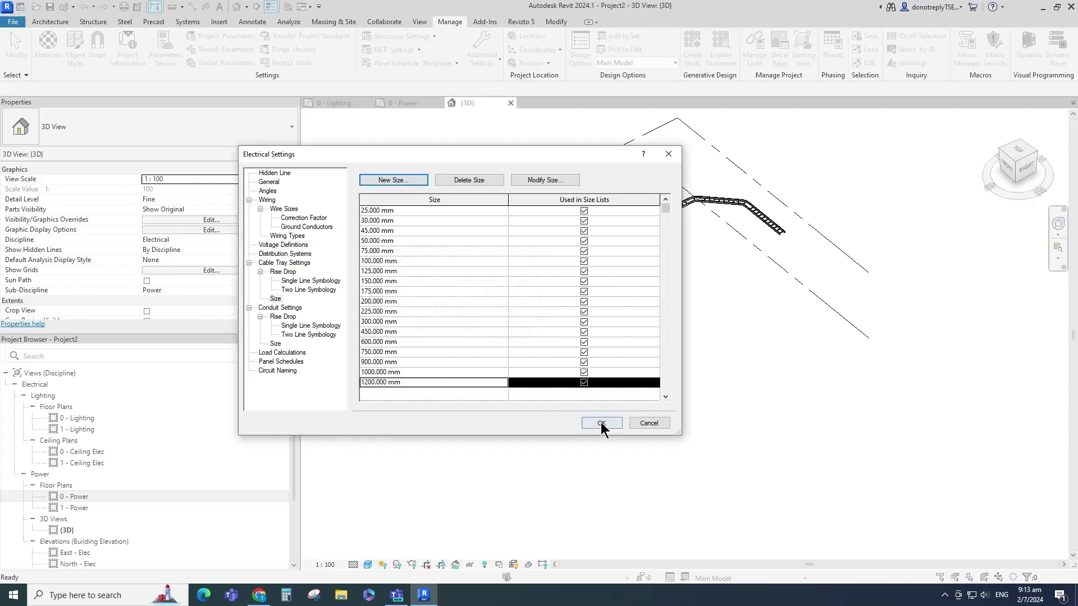
{"action": "left_click", "coordinate": [584, 373]}
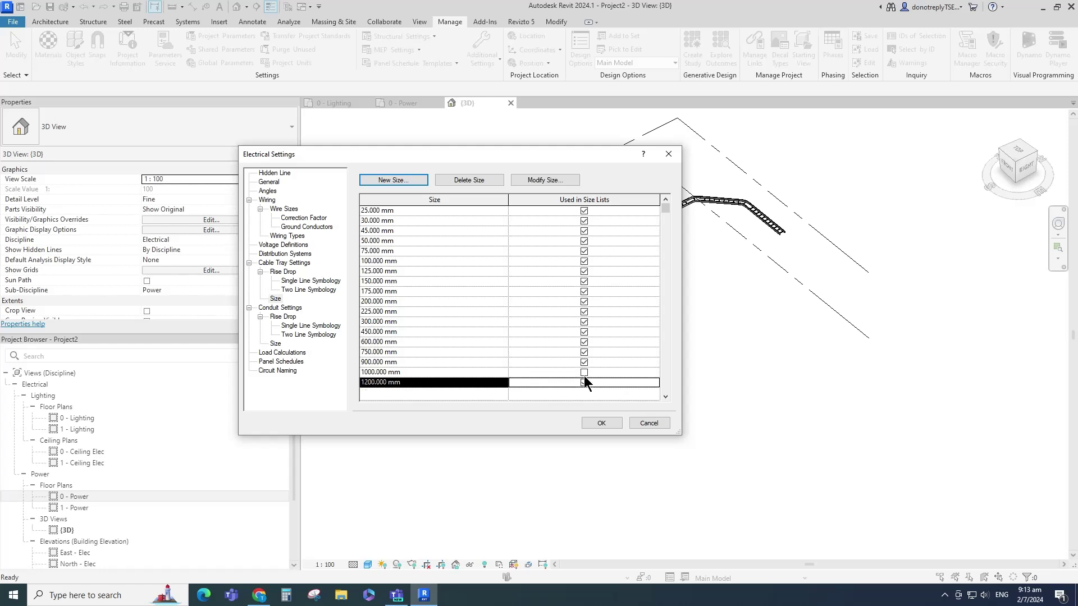
{"action": "left_click", "coordinate": [584, 373]}
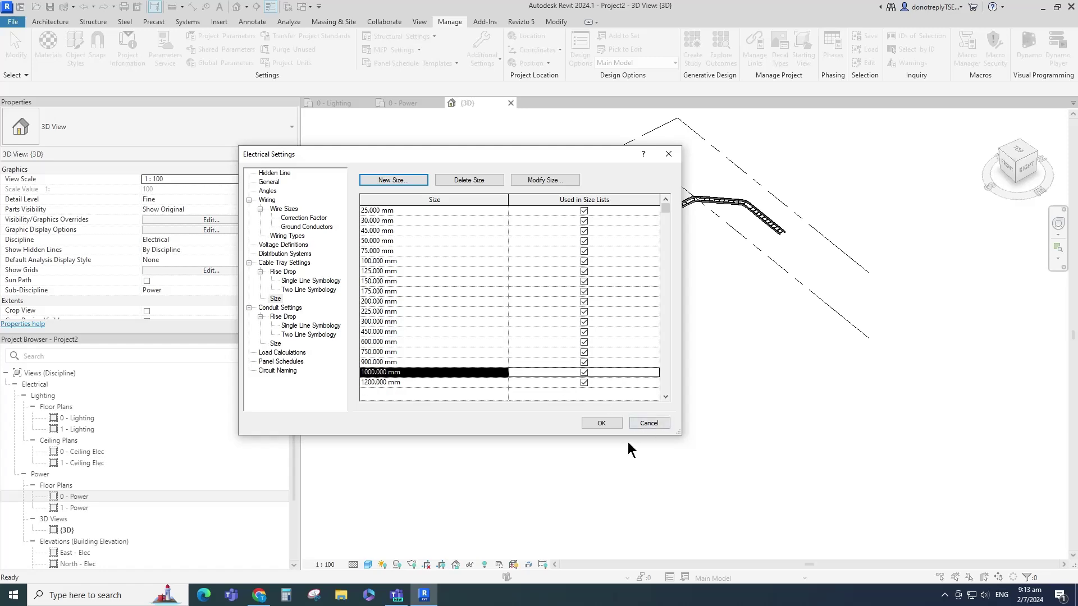
{"action": "left_click", "coordinate": [605, 424]}
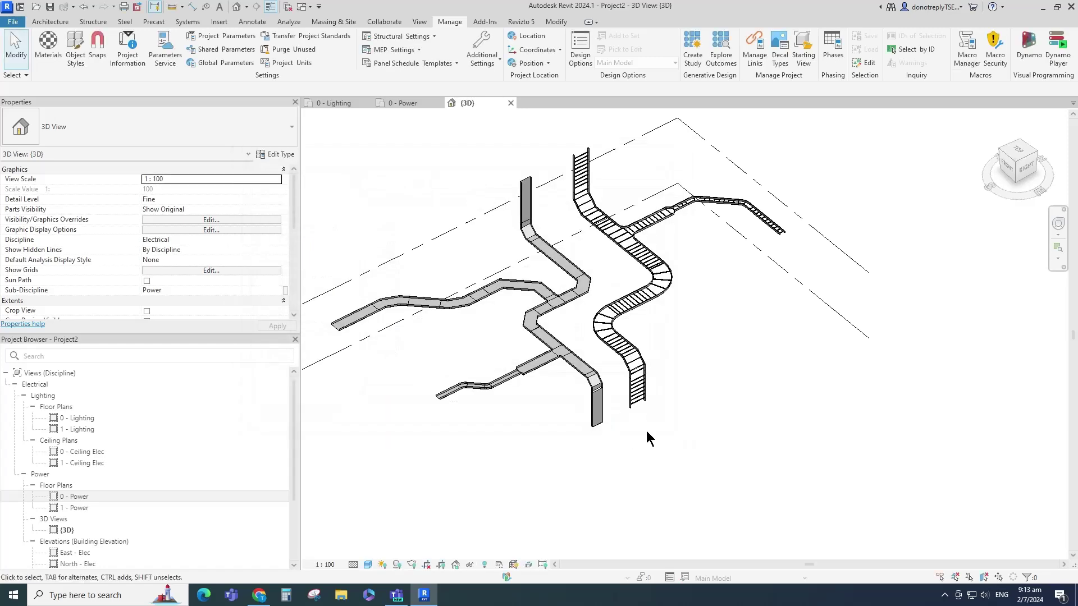
{"action": "scroll", "coordinate": [645, 430], "scroll_direction": "down", "scroll_amount": 1}
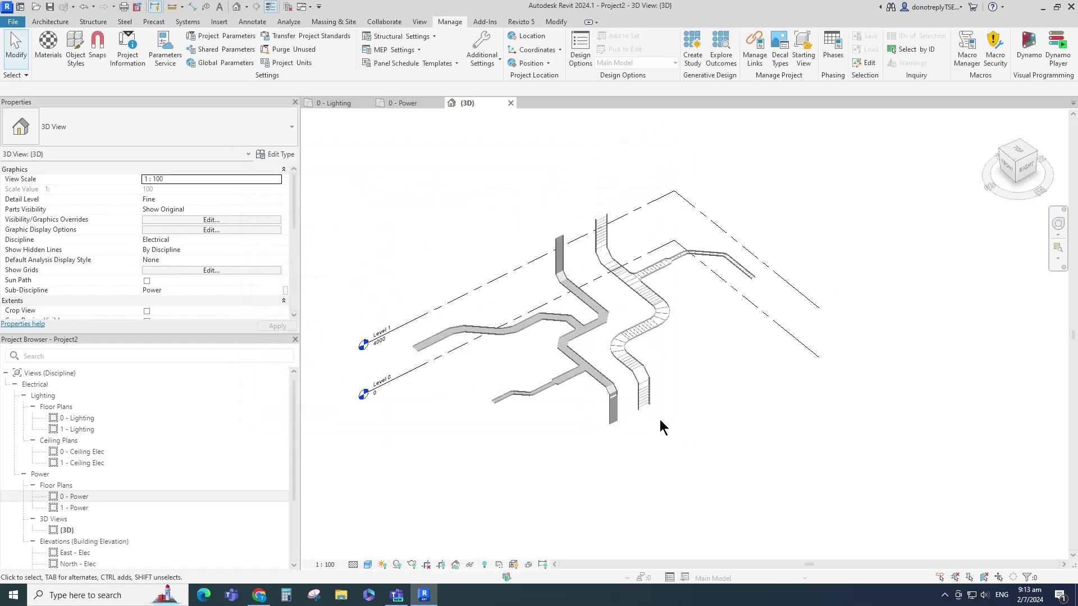
{"action": "left_click", "coordinate": [645, 393]}
{"action": "left_click", "coordinate": [641, 328]}
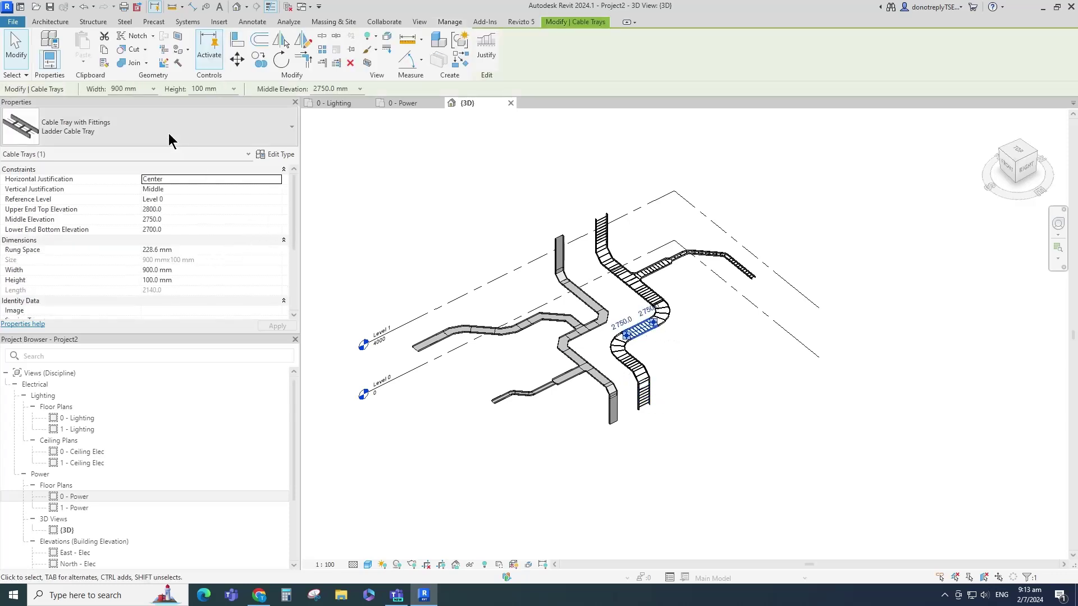
{"action": "left_click", "coordinate": [153, 89]}
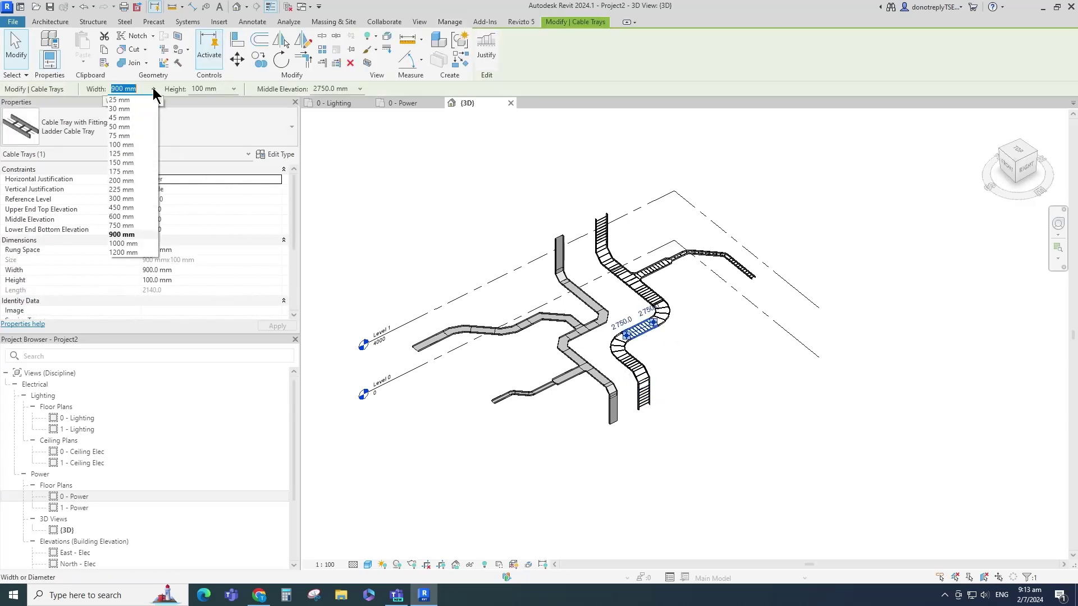
{"action": "left_click", "coordinate": [128, 252]}
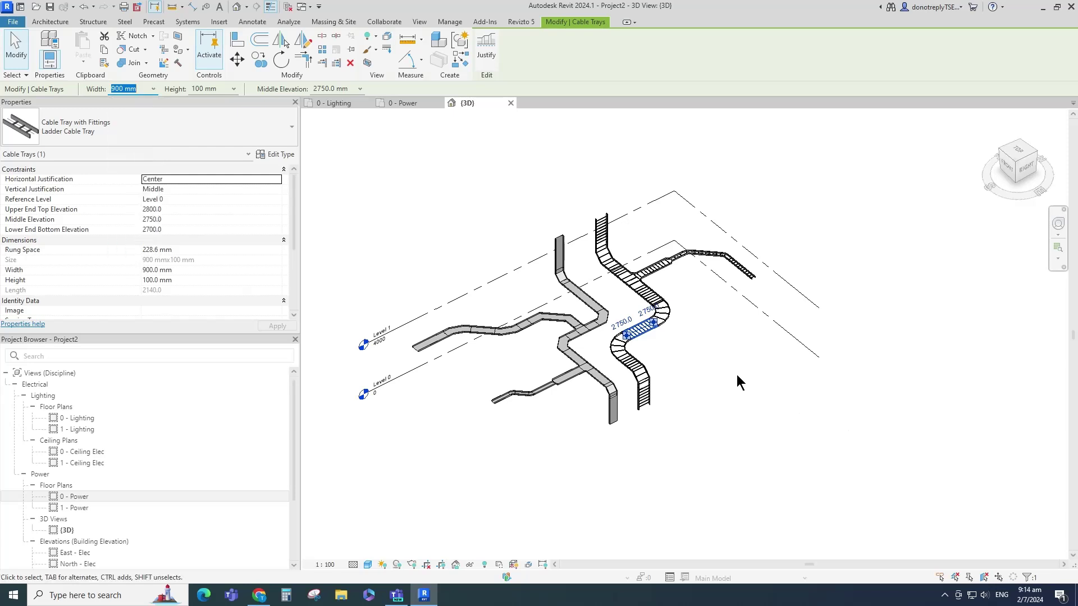
{"action": "left_click", "coordinate": [737, 375]}
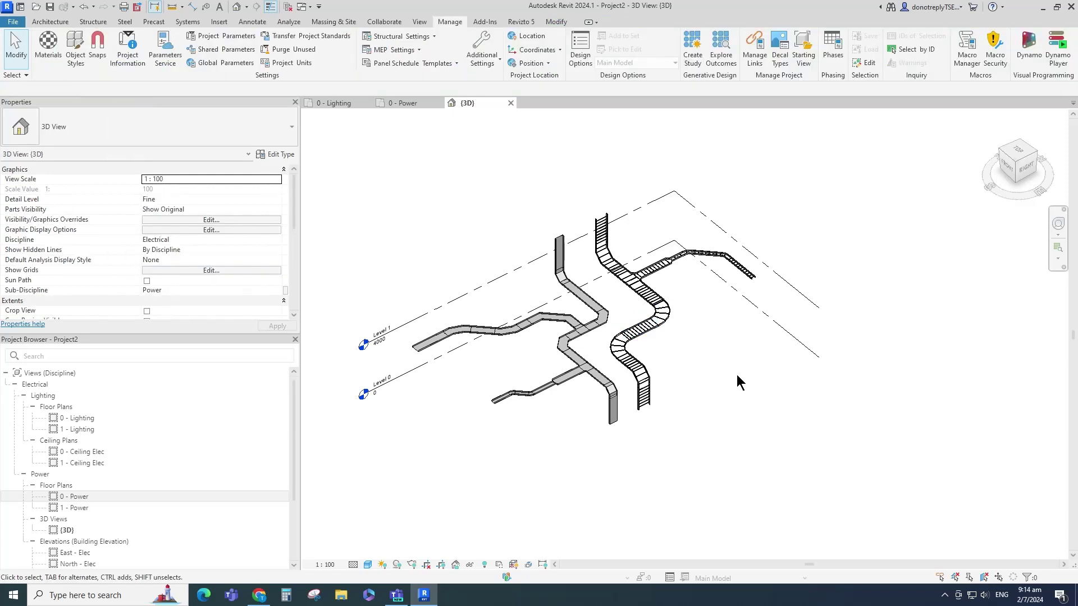